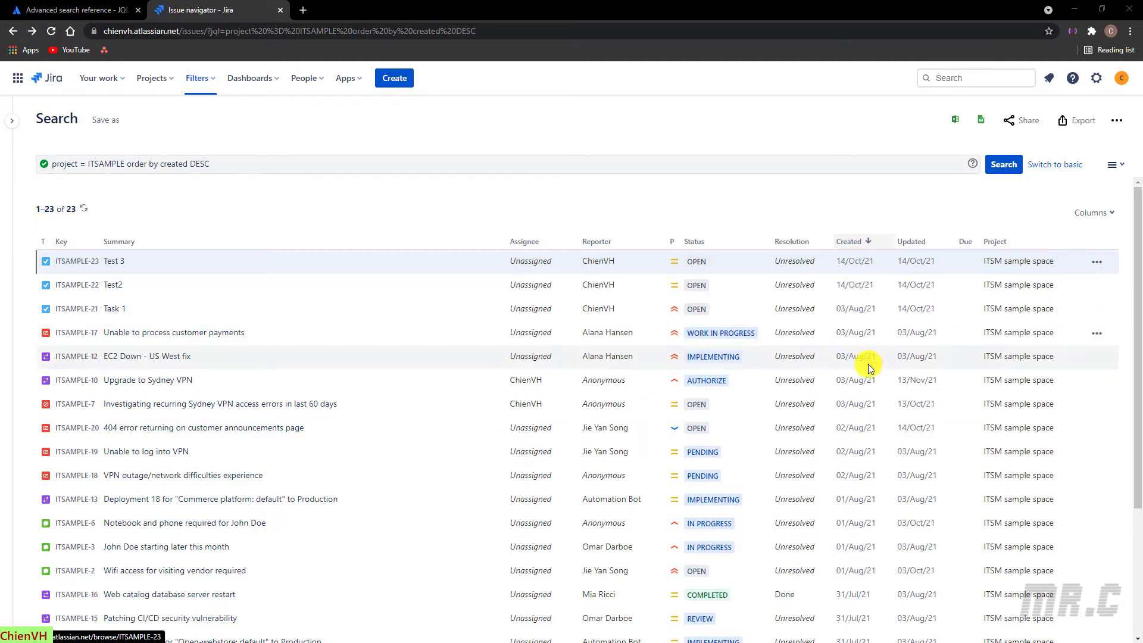
scroll(867, 417, down, 2)
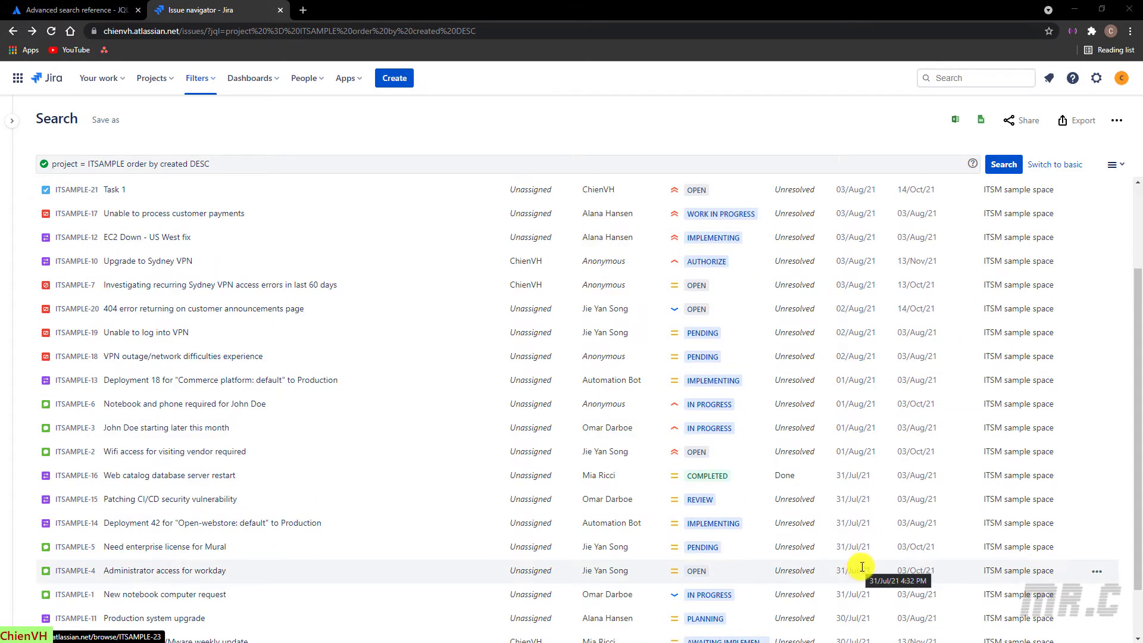
scroll(870, 554, up, 2)
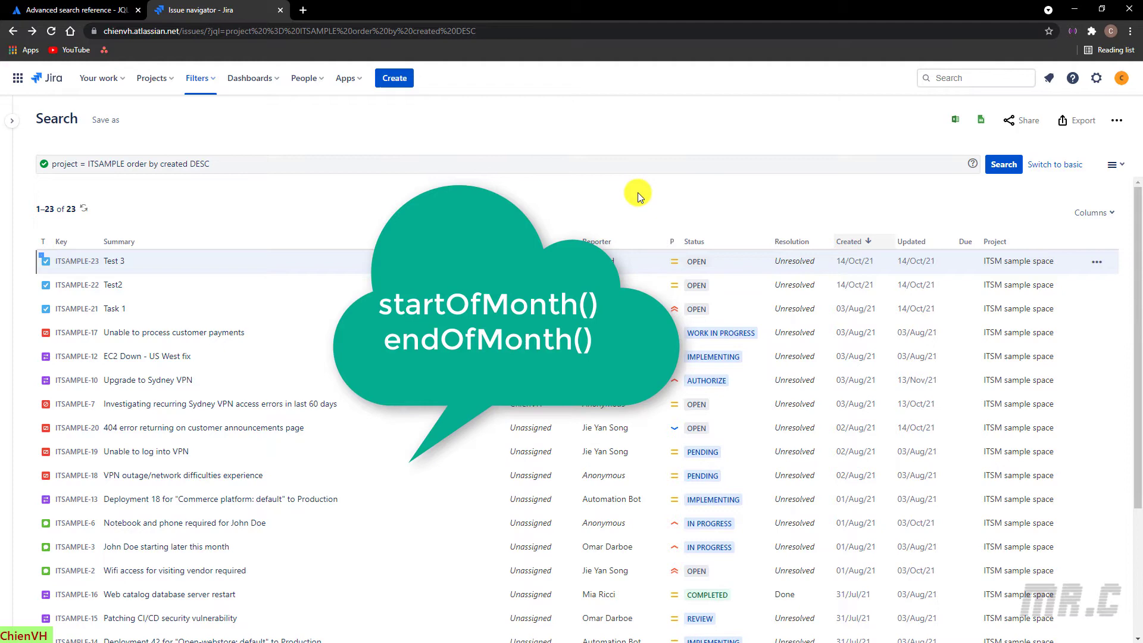
In the JQL reference tab, highlight the startOfMonth() heading and both of its syntax forms
click(110, 6)
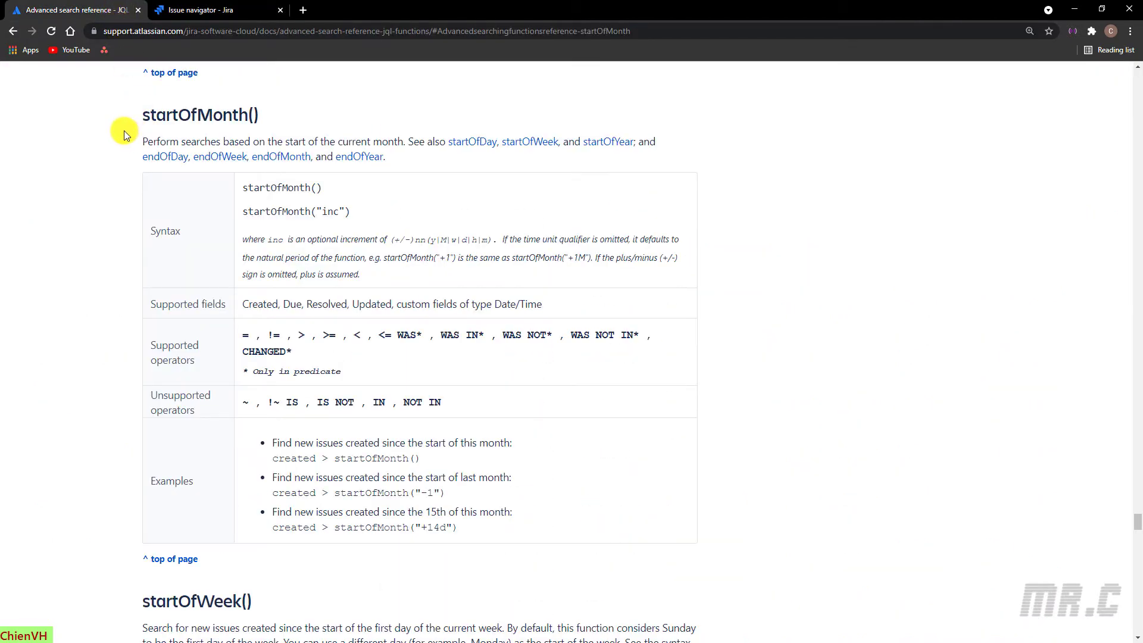
drag(268, 115, 141, 113)
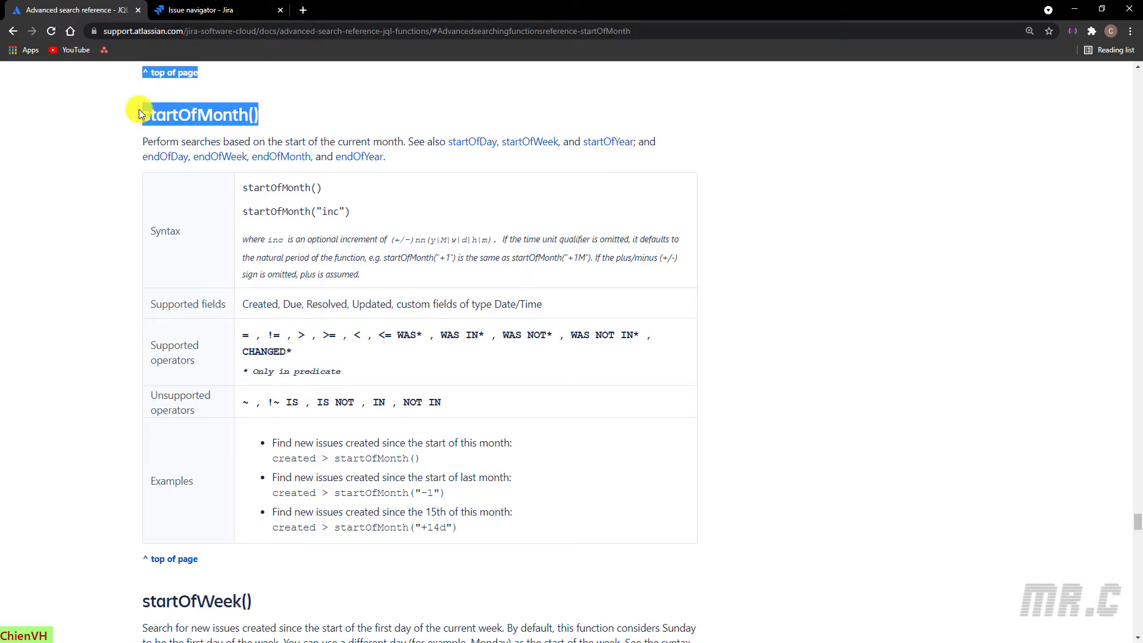
click(105, 161)
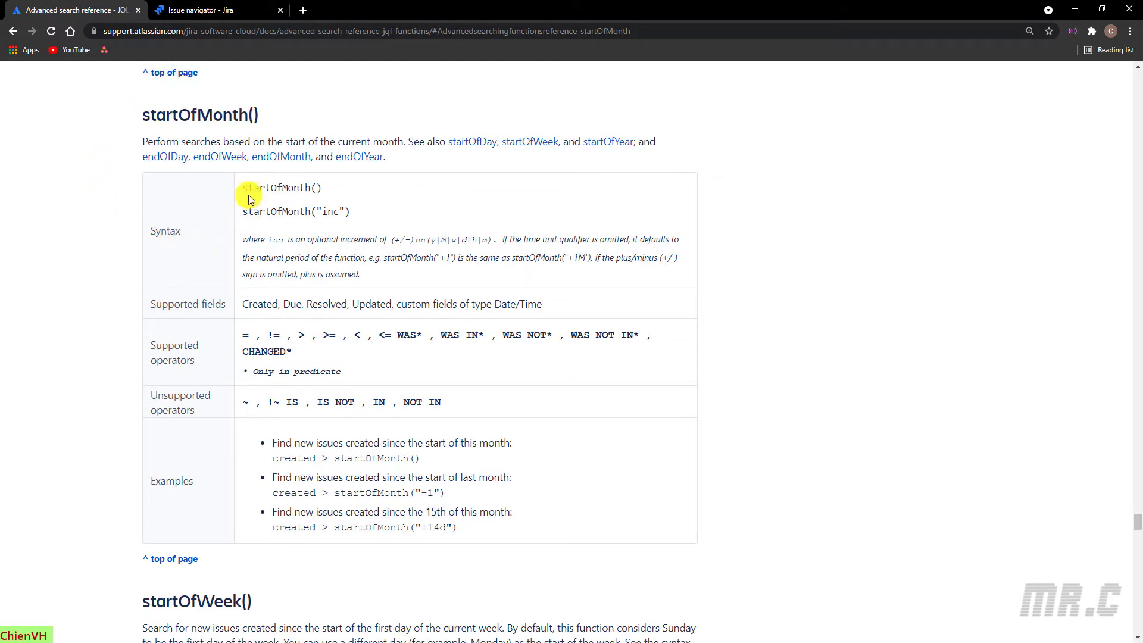
drag(243, 188, 350, 193)
click(360, 198)
drag(241, 217, 345, 214)
click(326, 214)
Highlight the startOfMonth() supported custom date field types, supported operators and unsupported operators
drag(396, 305, 537, 305)
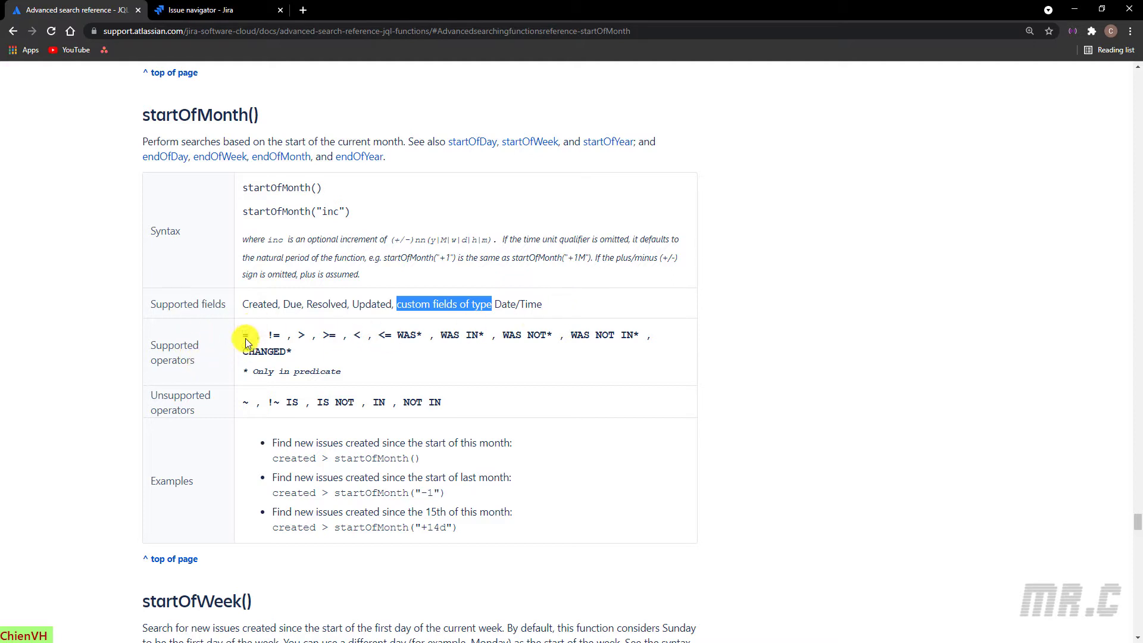
drag(246, 341, 424, 366)
click(424, 365)
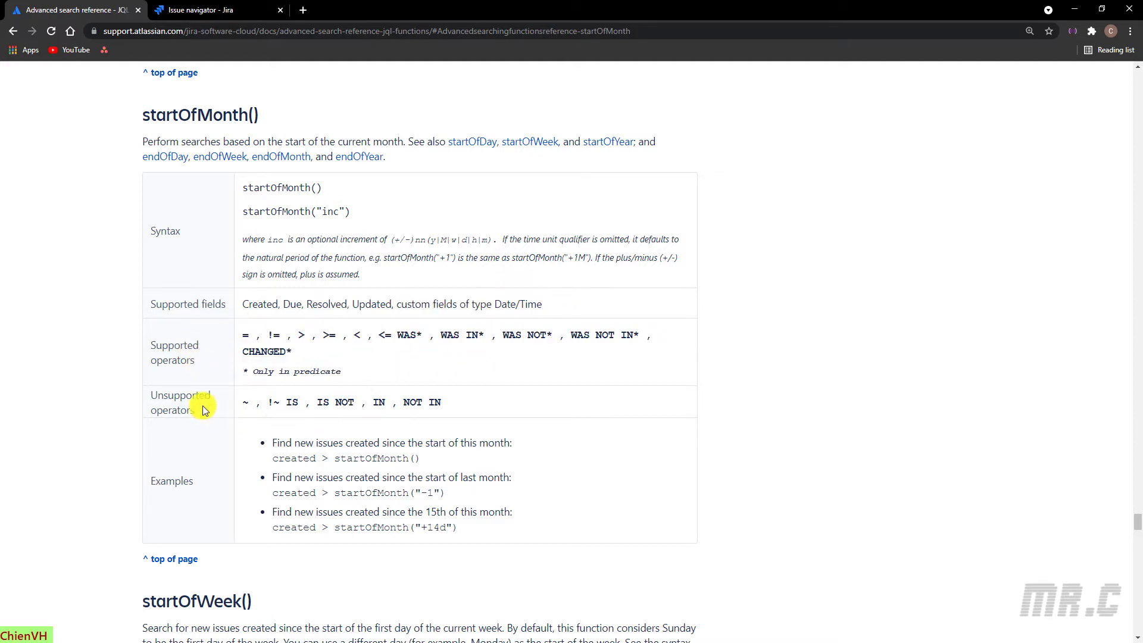
drag(239, 402, 502, 411)
click(504, 409)
Highlight the startOfMonth() examples: created after this month's start, last month's start, and the 15th
drag(274, 460, 487, 459)
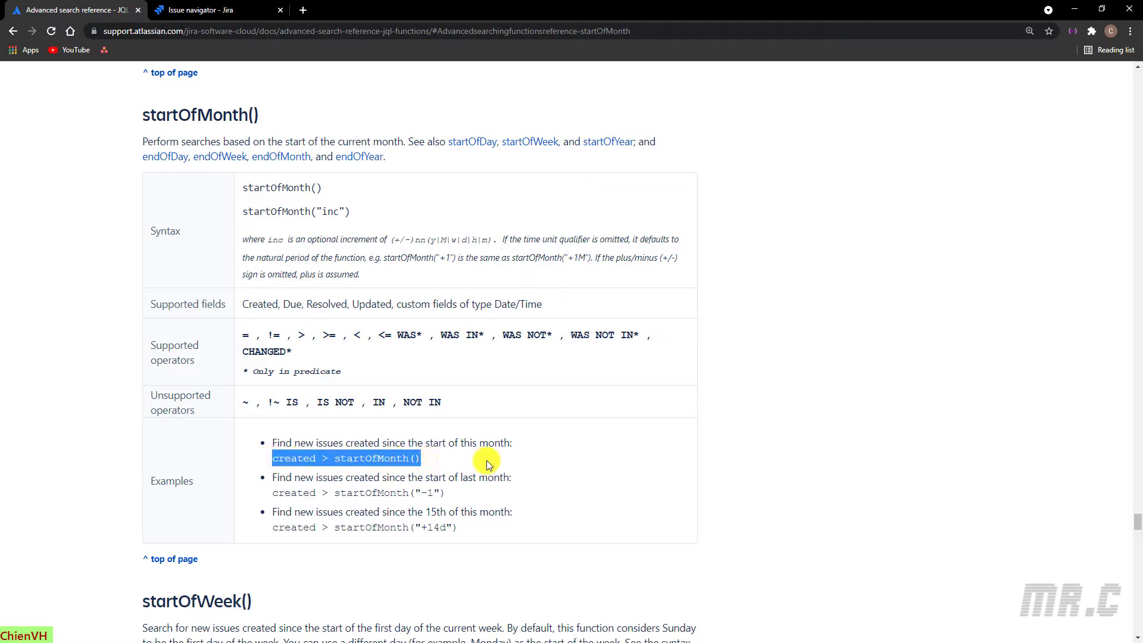
click(487, 460)
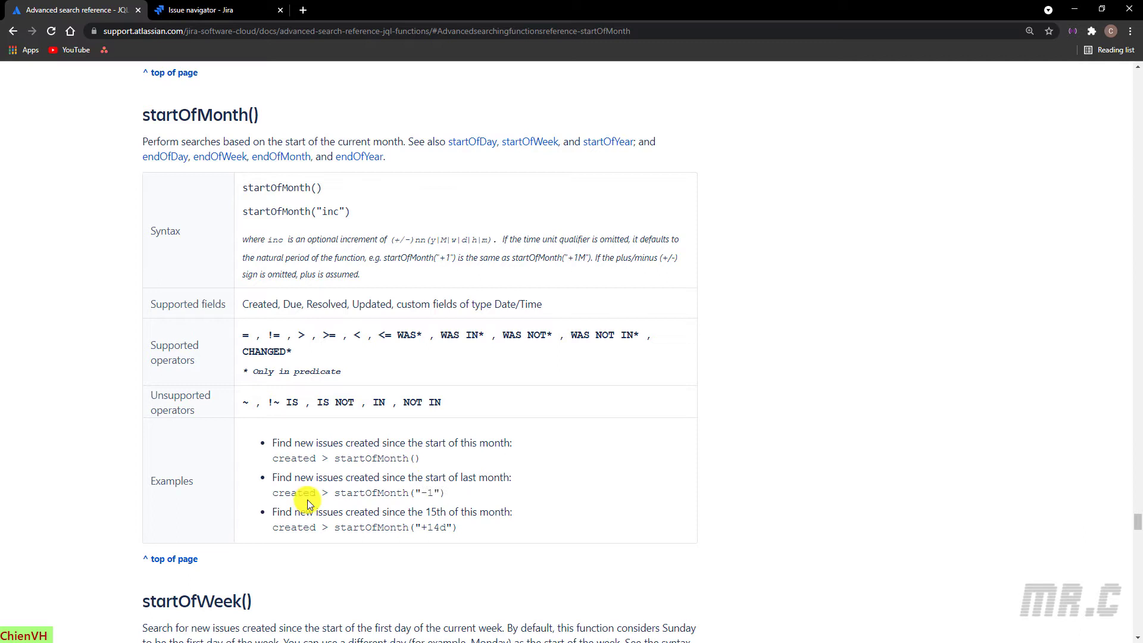
drag(273, 493, 472, 489)
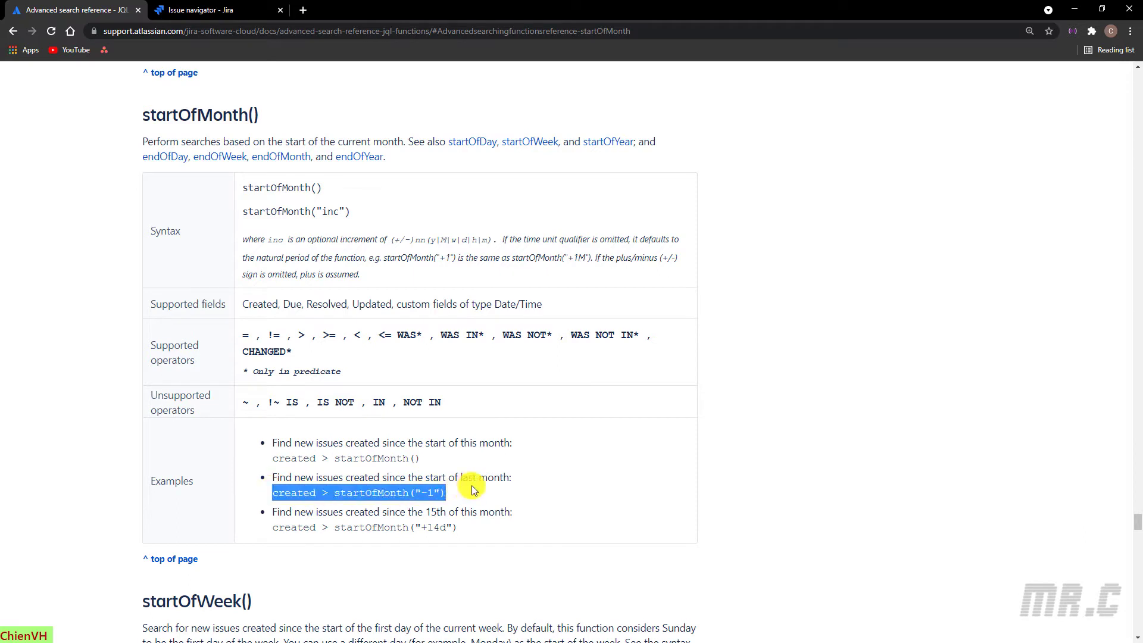
click(509, 495)
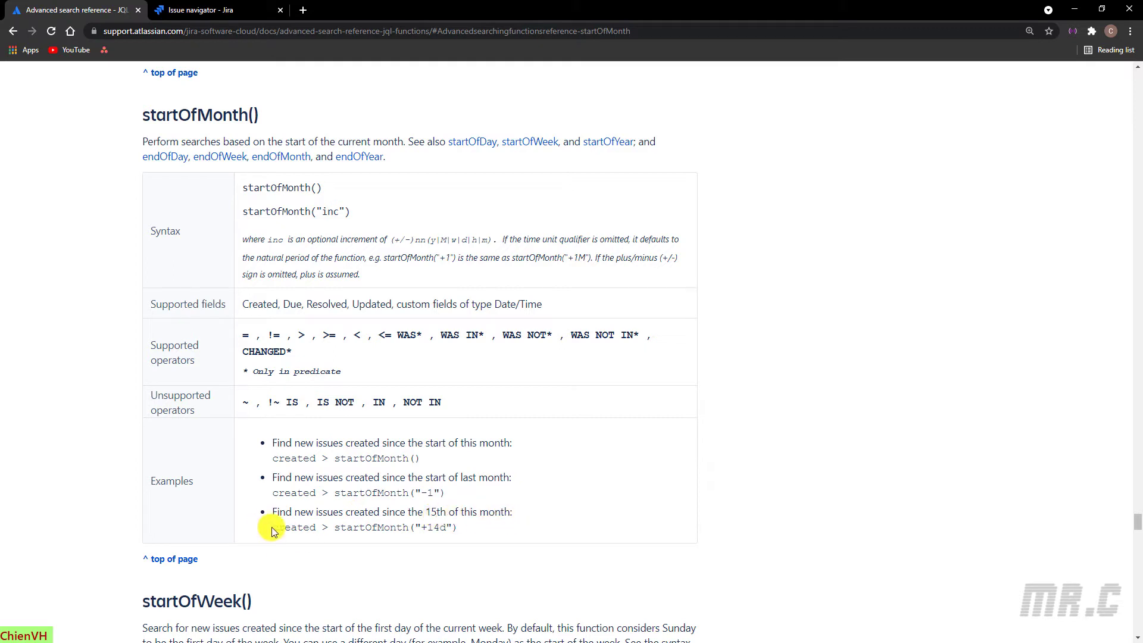
drag(271, 527, 459, 528)
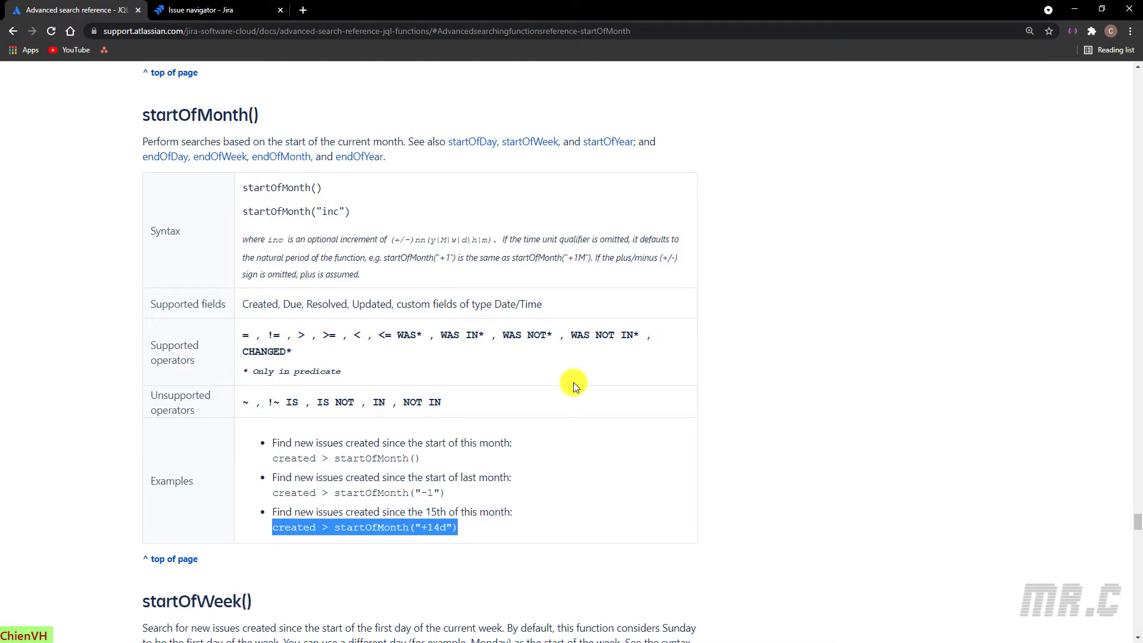
Find 'endofmonth' on the page and jump to the endOfMonth() section
key(ctrl+f)
text(endofmonth)
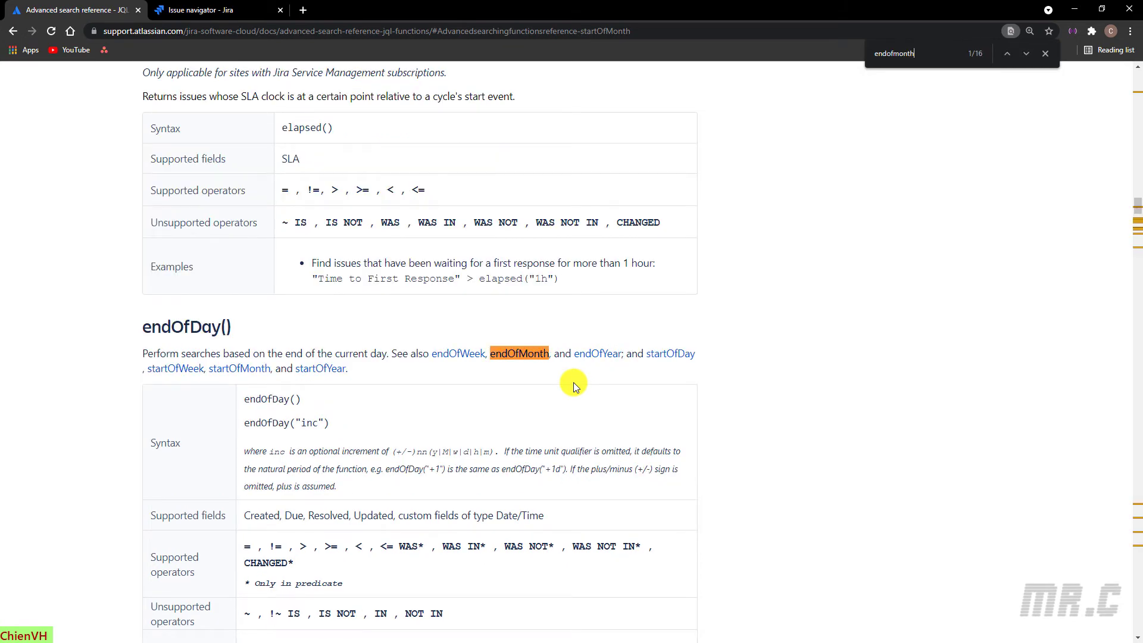
key(Return)
scroll(573, 382, down, 4)
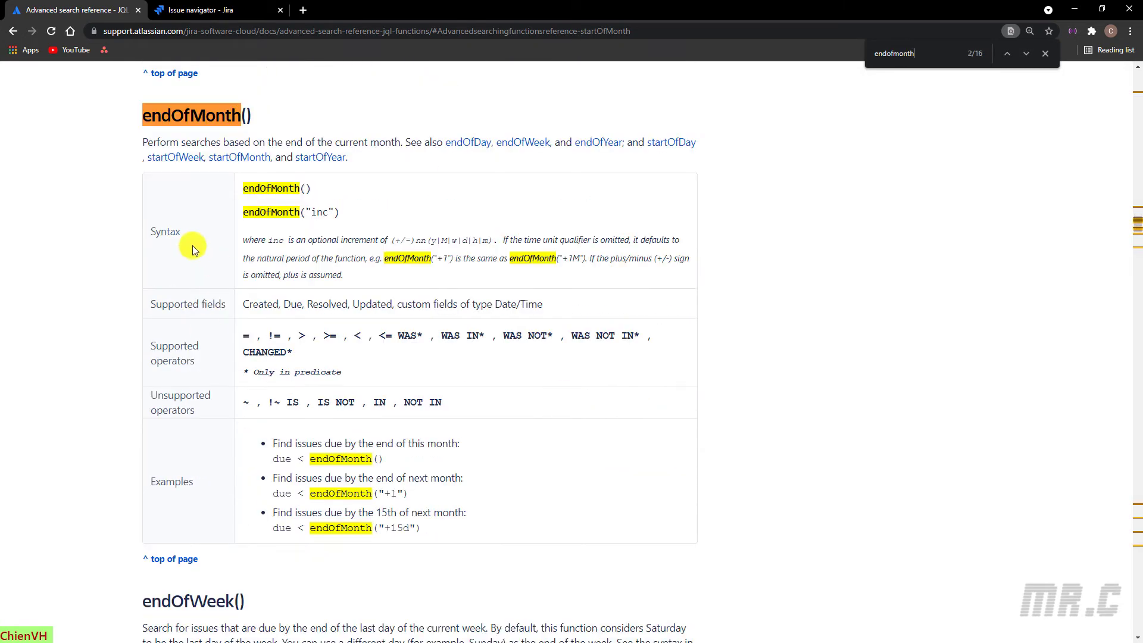
drag(192, 245, 176, 186)
click(176, 186)
Highlight the endOfMonth() syntax, supported fields, unsupported operators and three examples, then close the find bar
drag(134, 172, 234, 242)
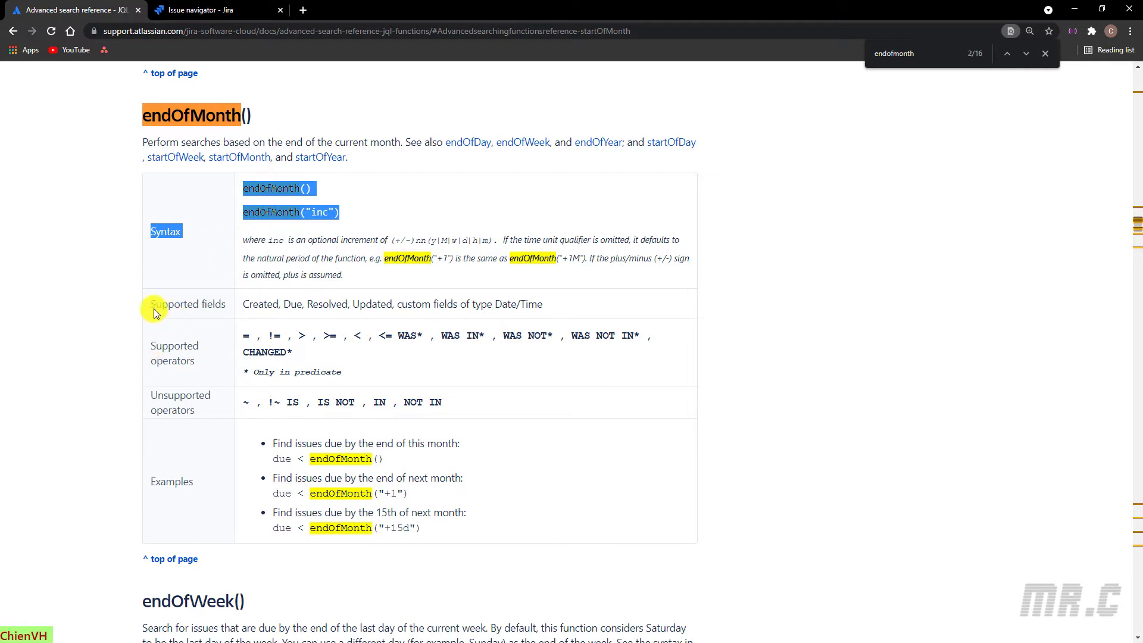
drag(153, 309, 234, 305)
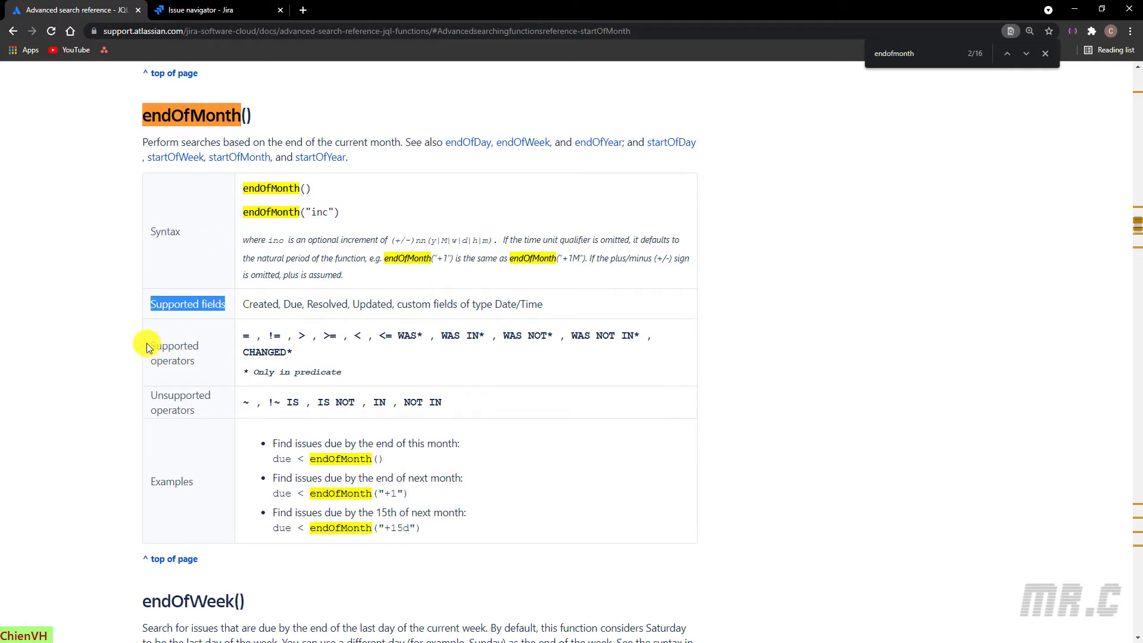
triple_click(145, 395)
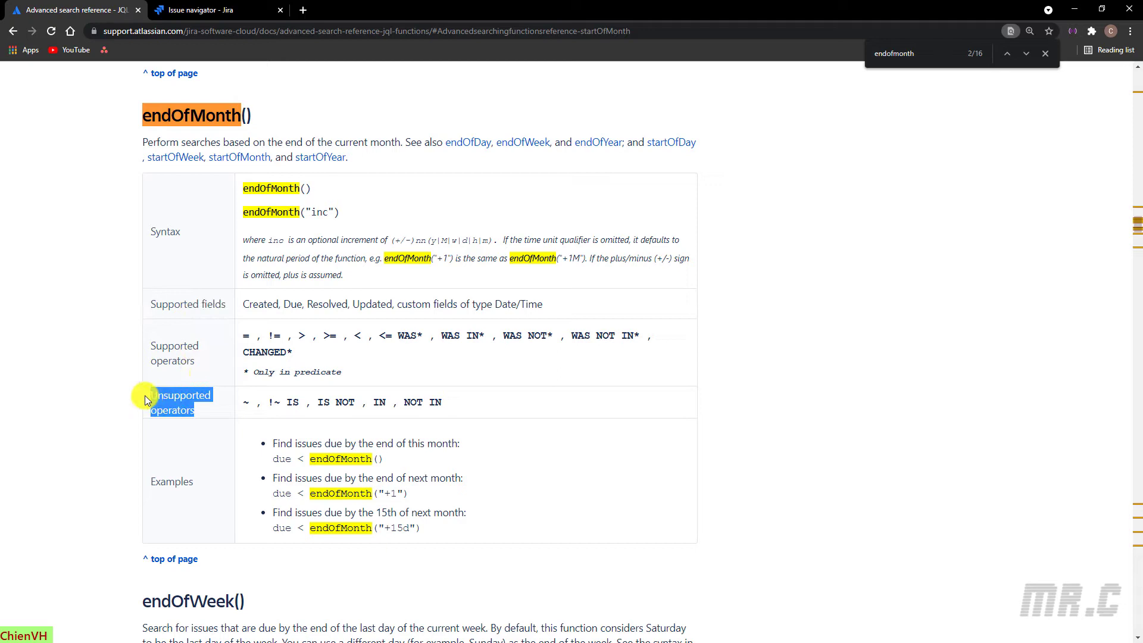
click(162, 448)
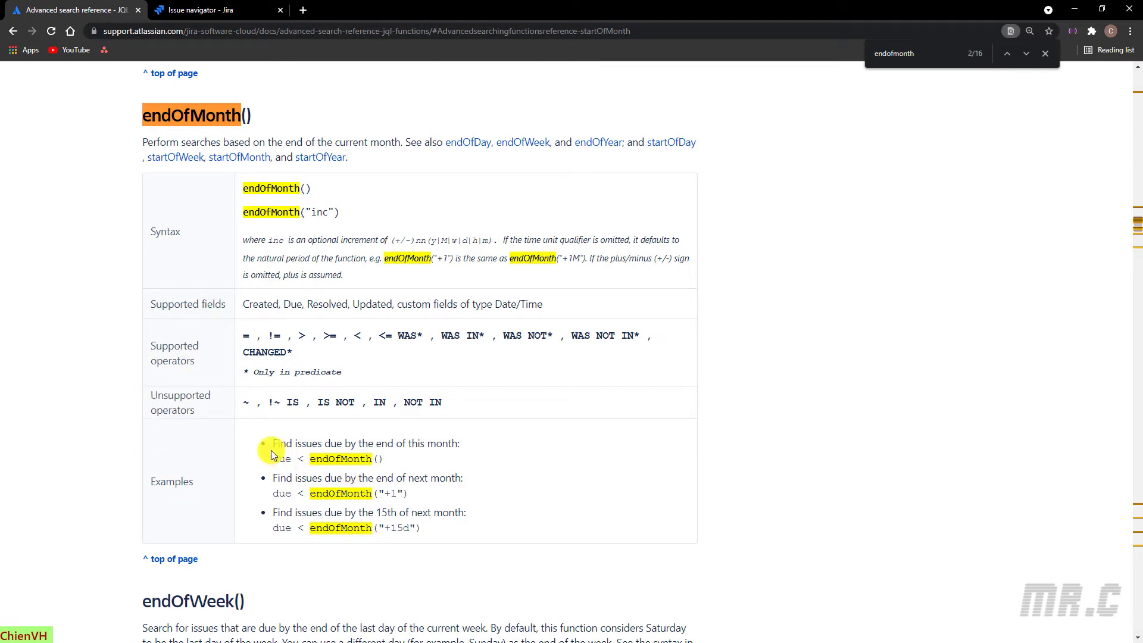
drag(271, 448, 460, 536)
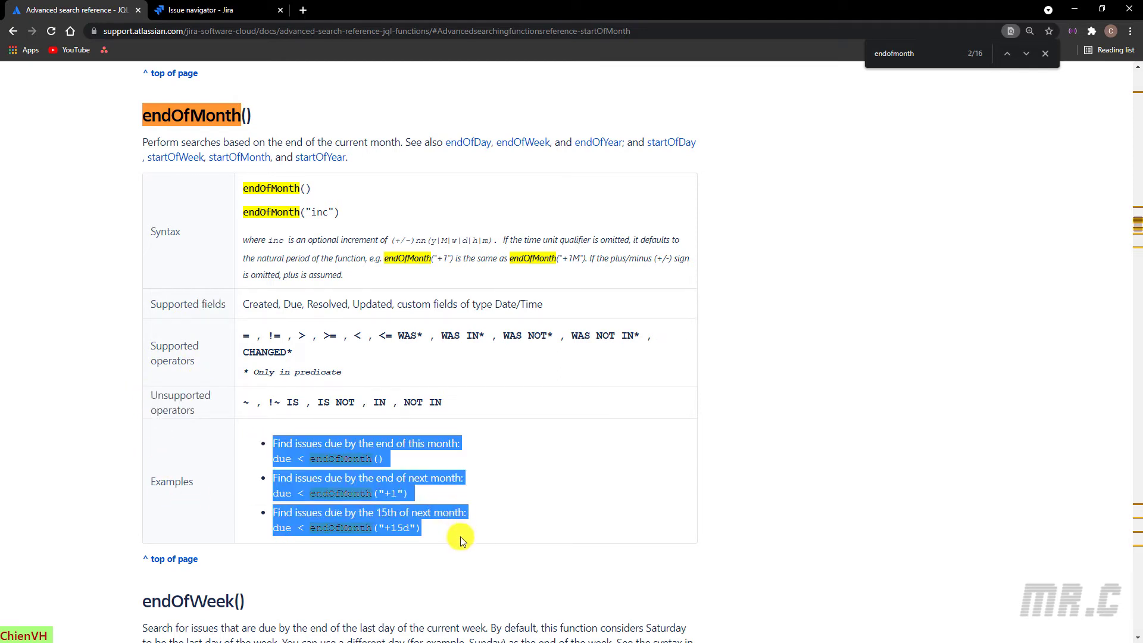
click(1048, 55)
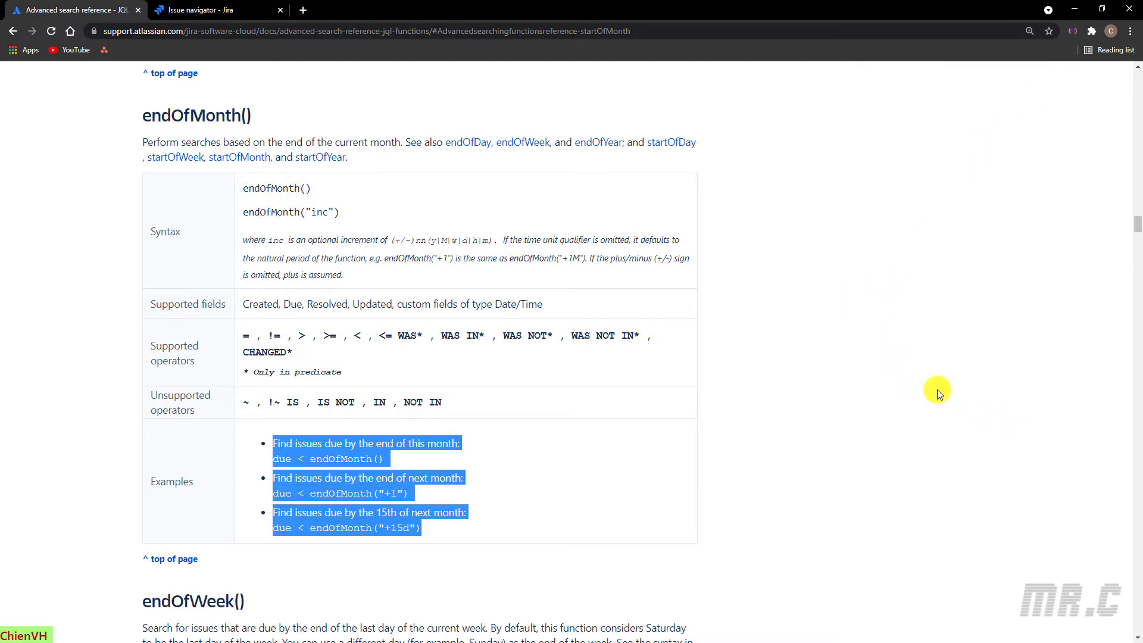
Append 'and created > startOfMonth()' after project = ITSAMPLE and run the search
click(199, 10)
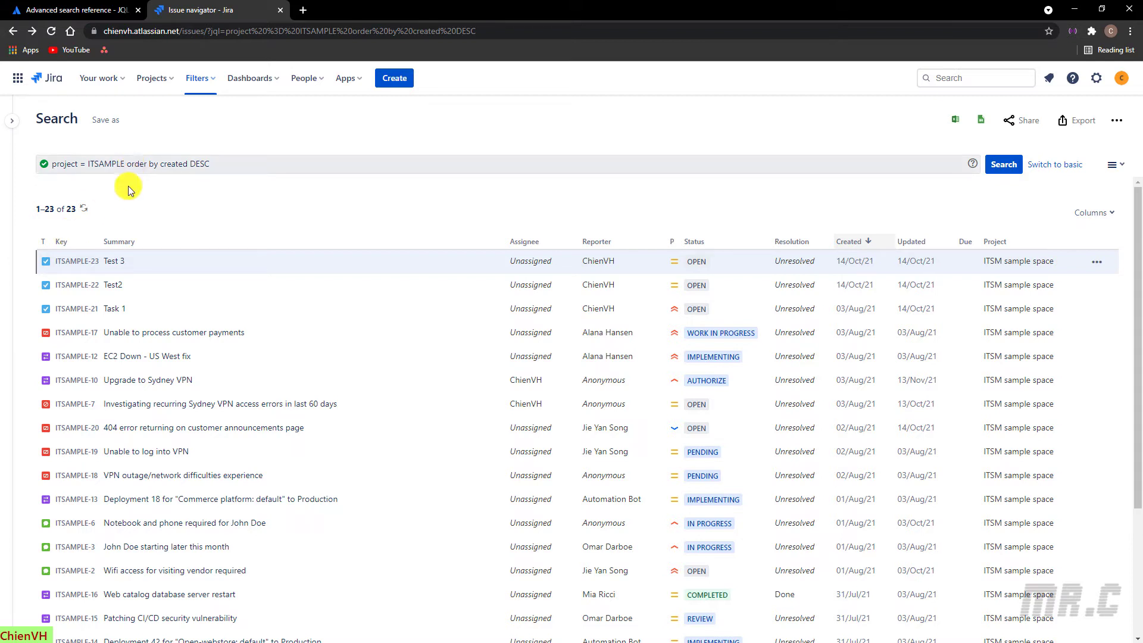
click(124, 164)
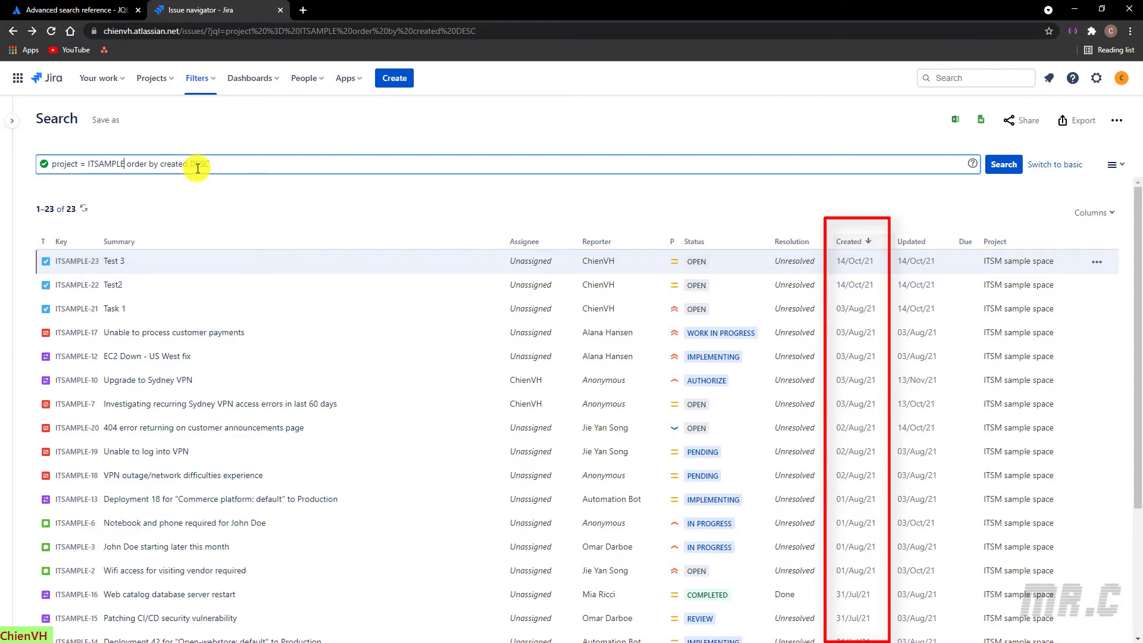
text(and created)
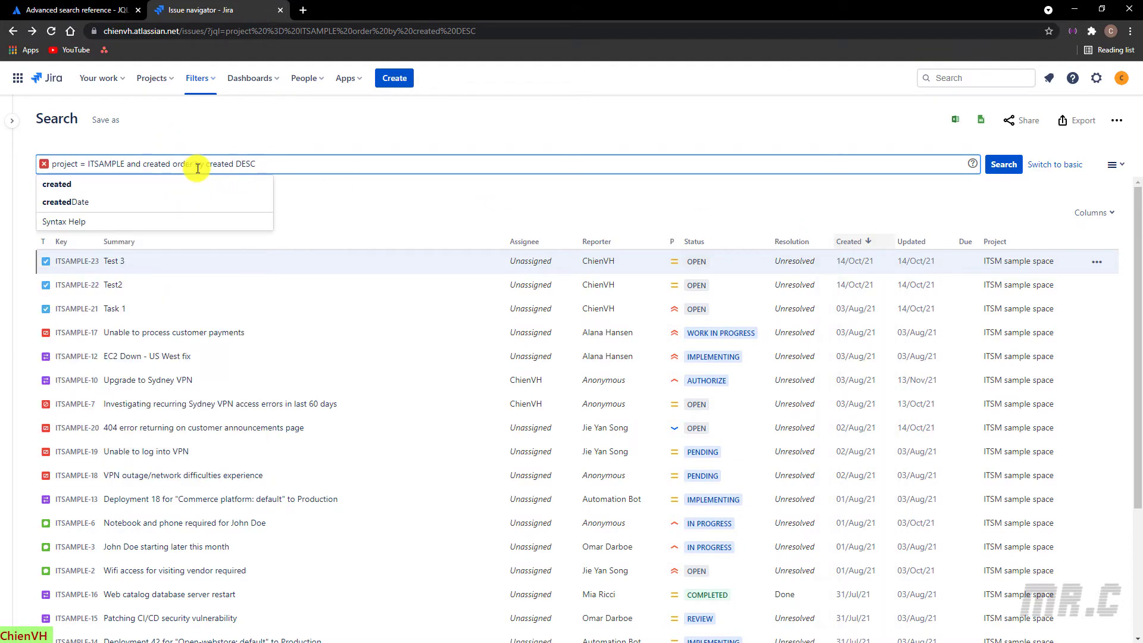
key(Escape)
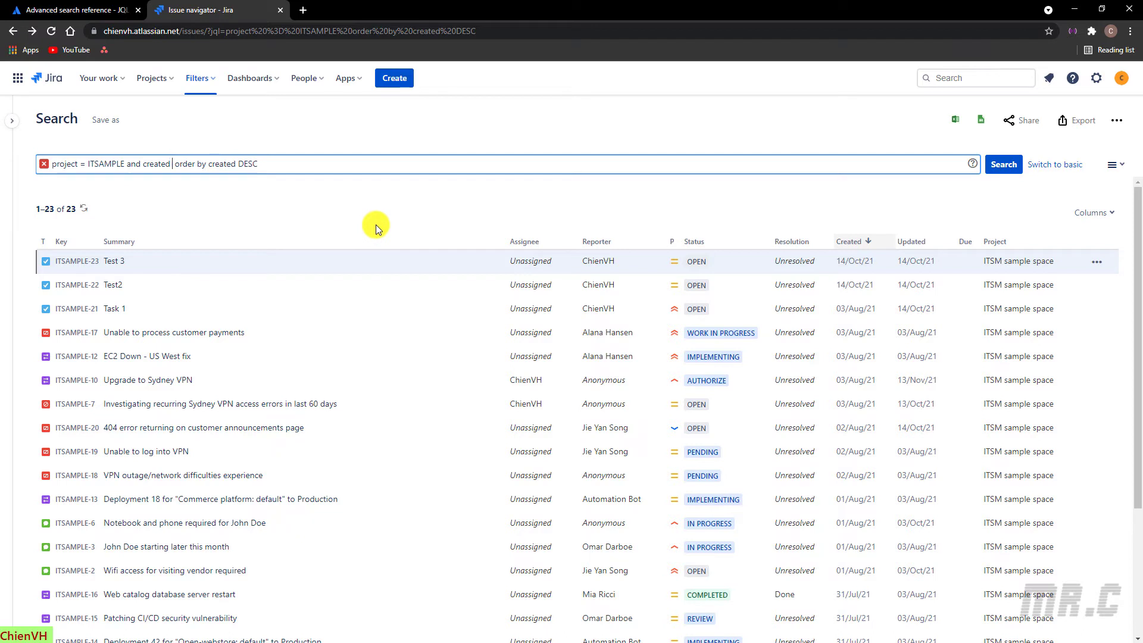
text(> star)
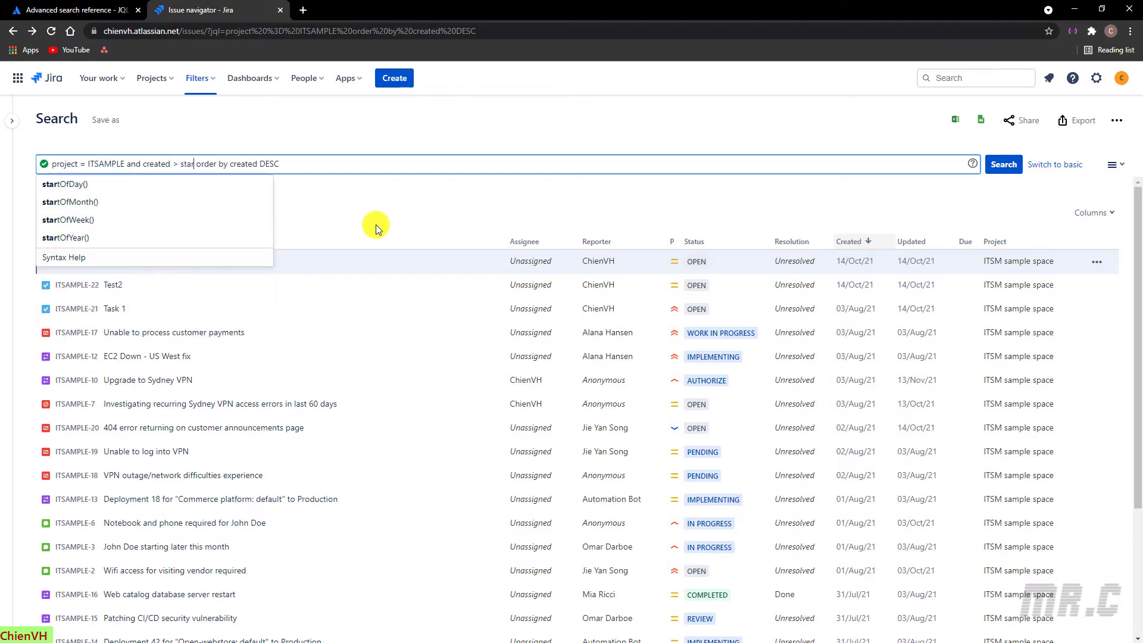
text(tofmon)
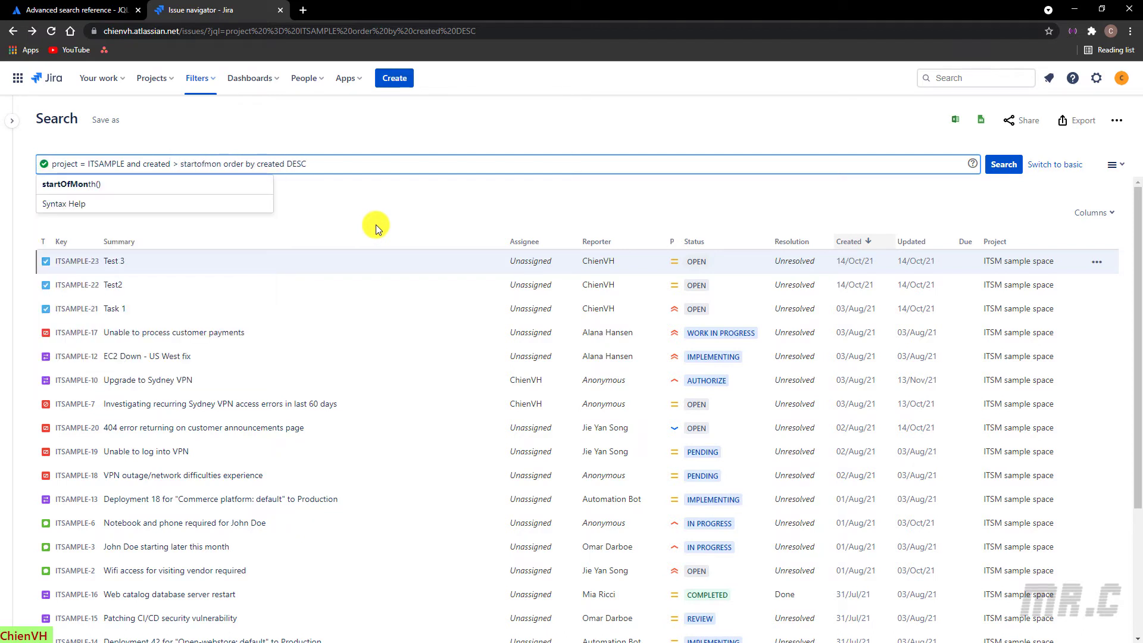
click(141, 185)
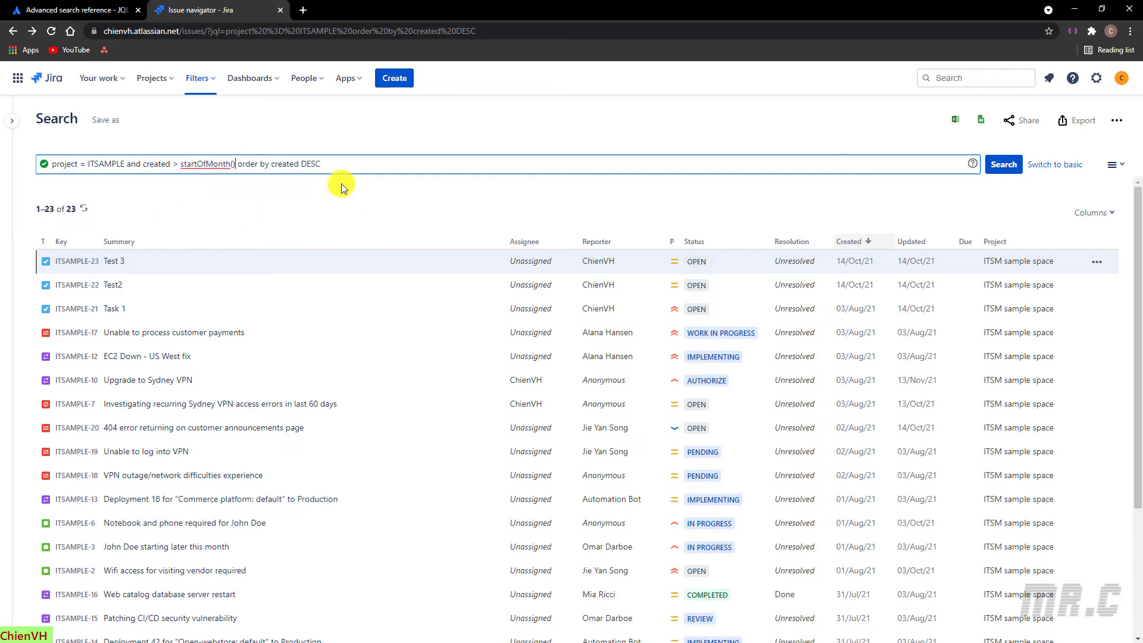
click(359, 181)
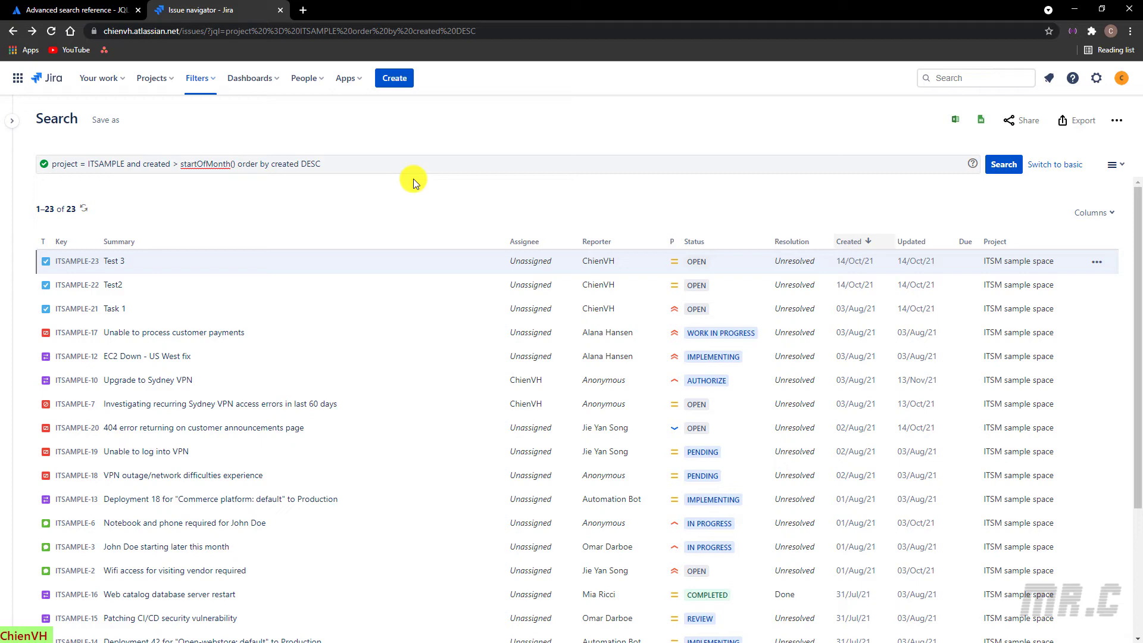
click(1004, 166)
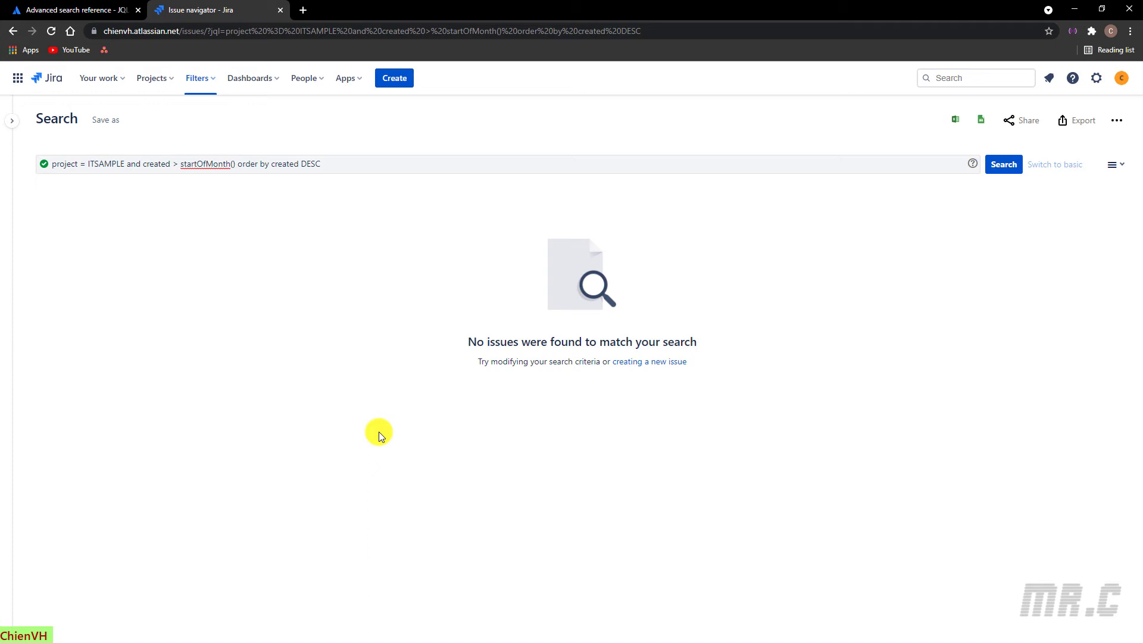
Give startOfMonth() the offset "-1" and rerun the search
click(233, 164)
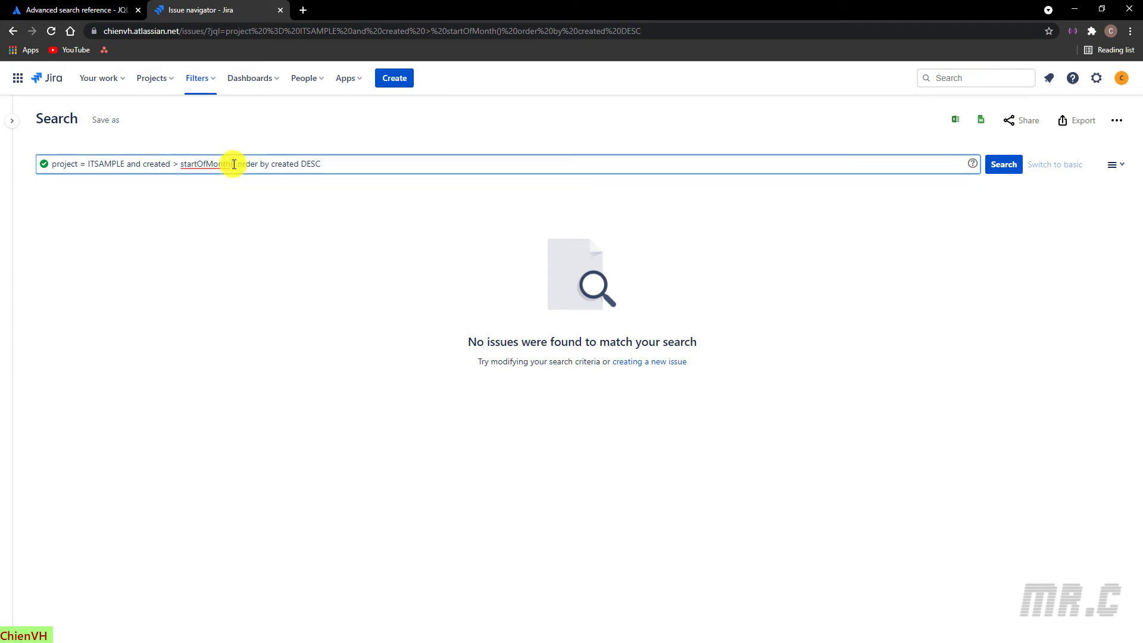
text("")
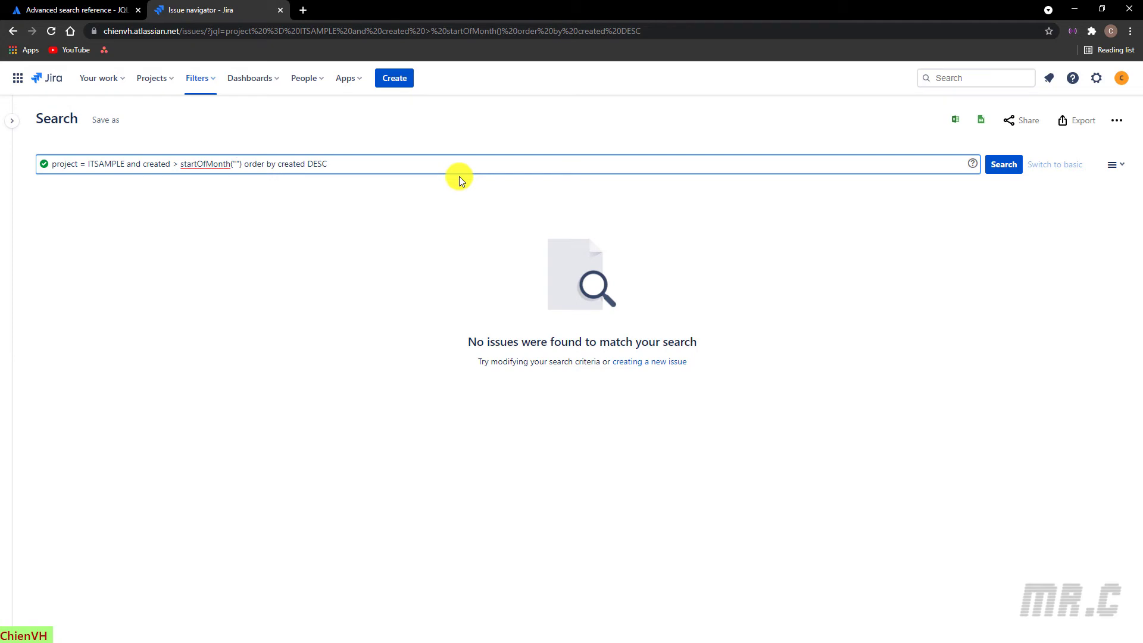
text(-1)
click(1004, 165)
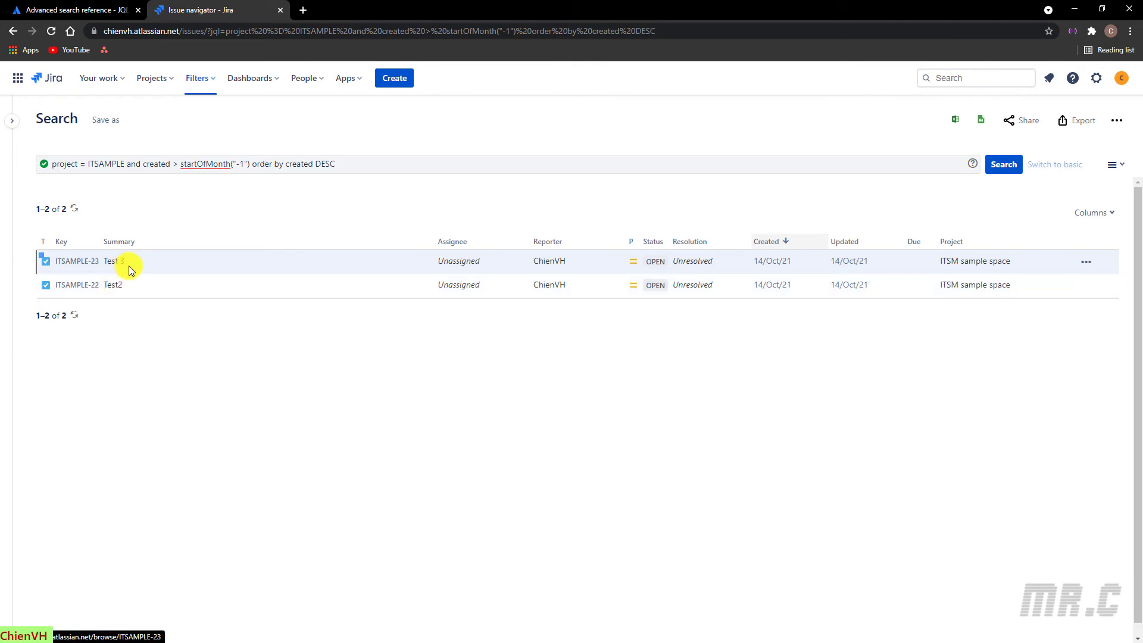
Change the startOfMonth offset to "-2", search, then to "-3" and search again
key(BackSpace)
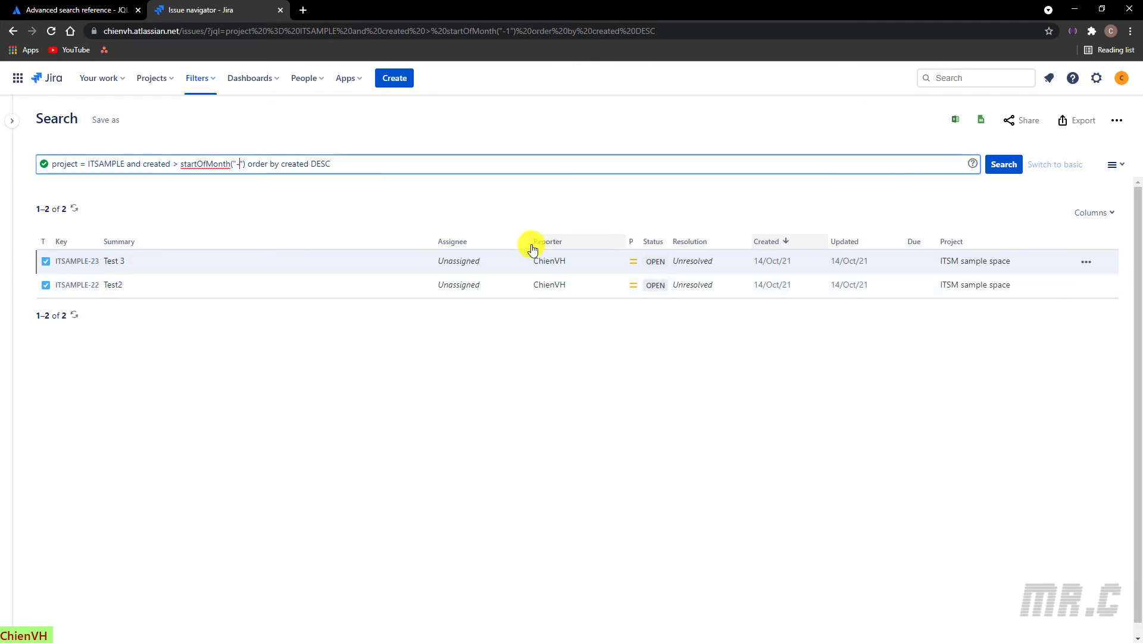
text(2)
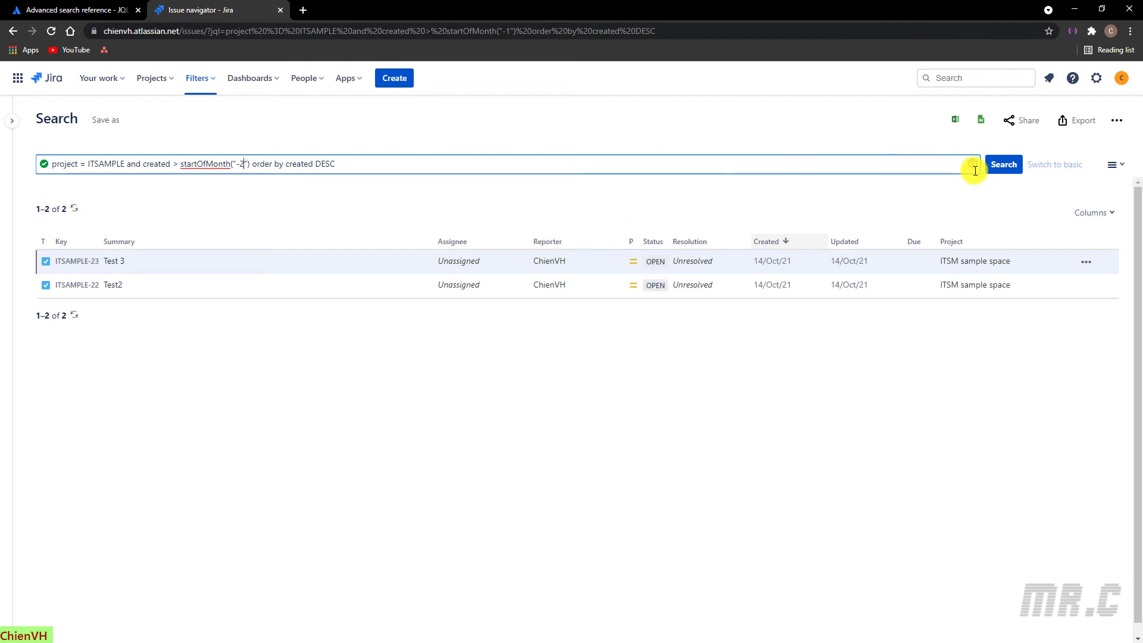
click(1006, 166)
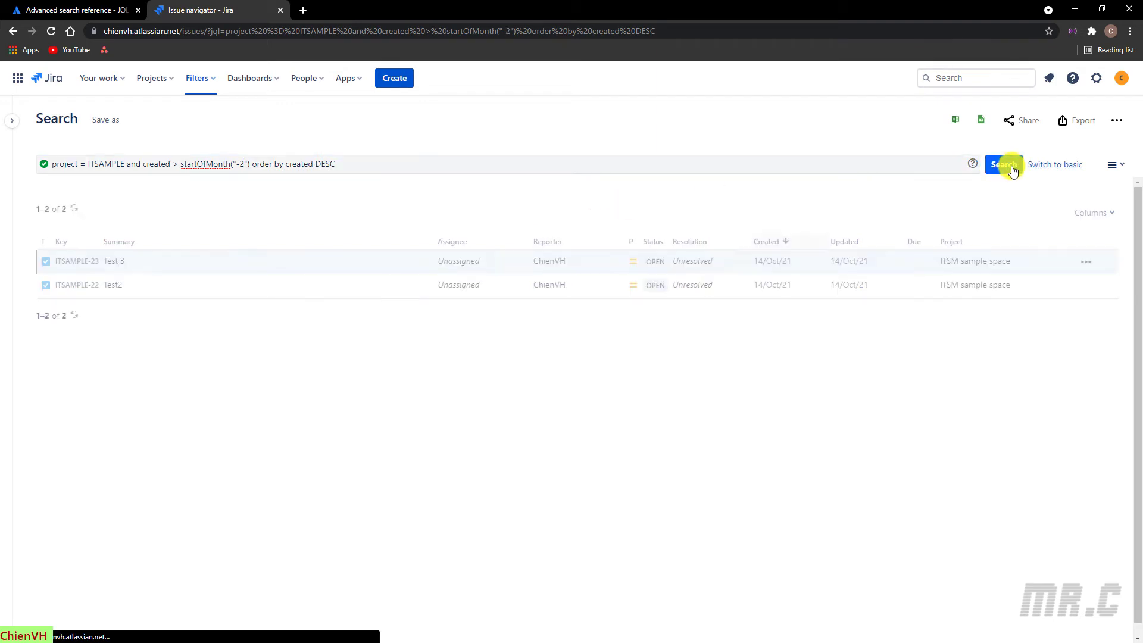
click(243, 164)
key(BackSpace)
text(3)
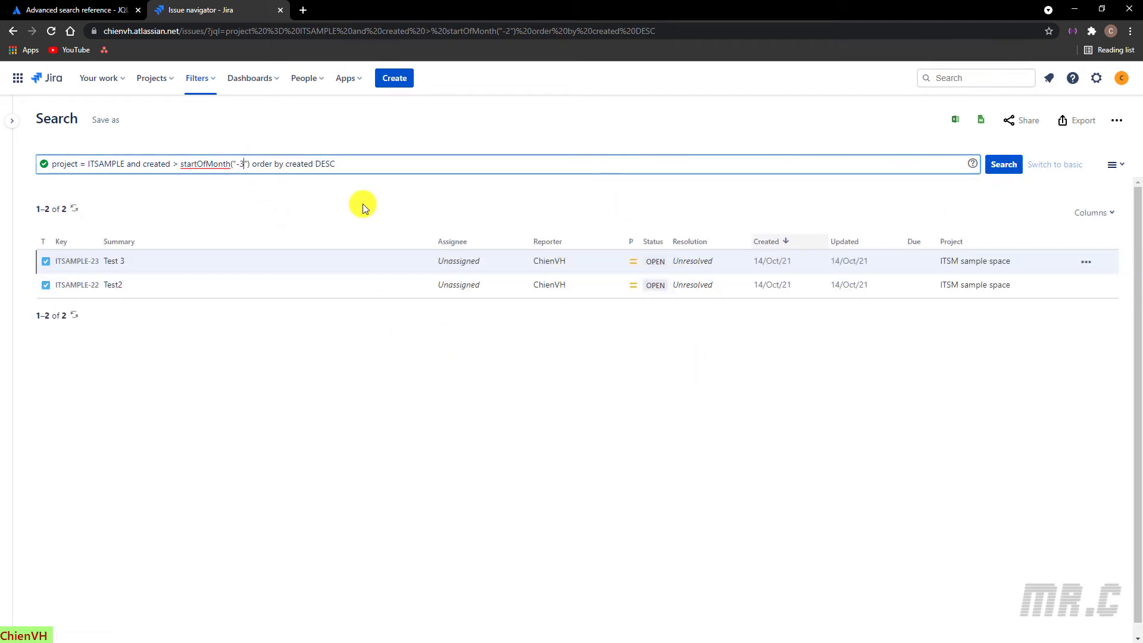
key(Return)
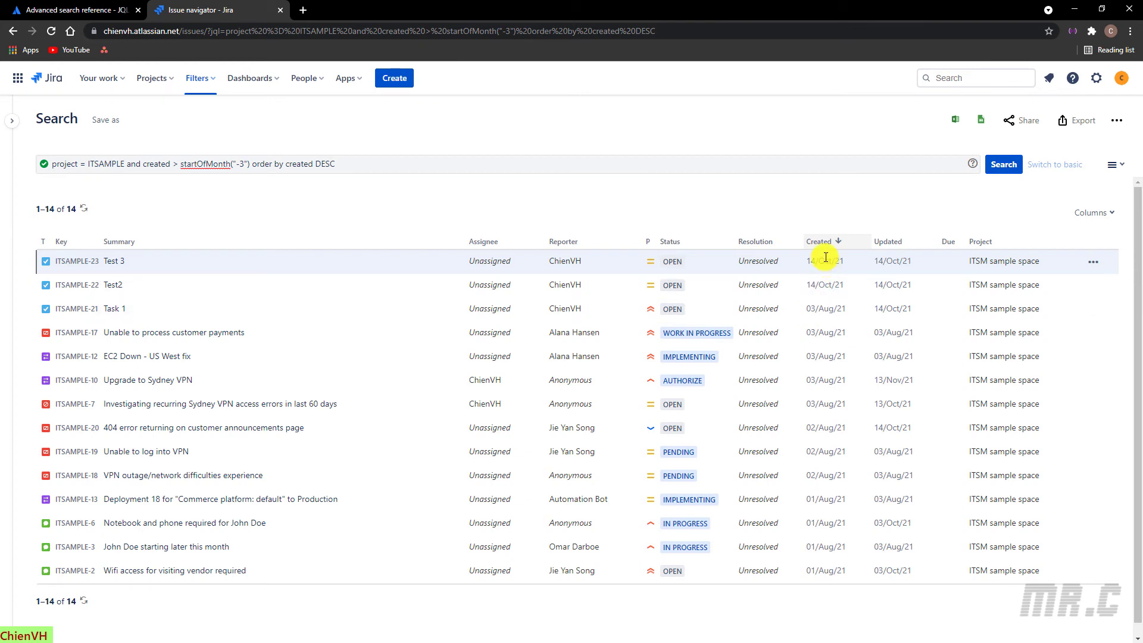
mouse_move(827, 258)
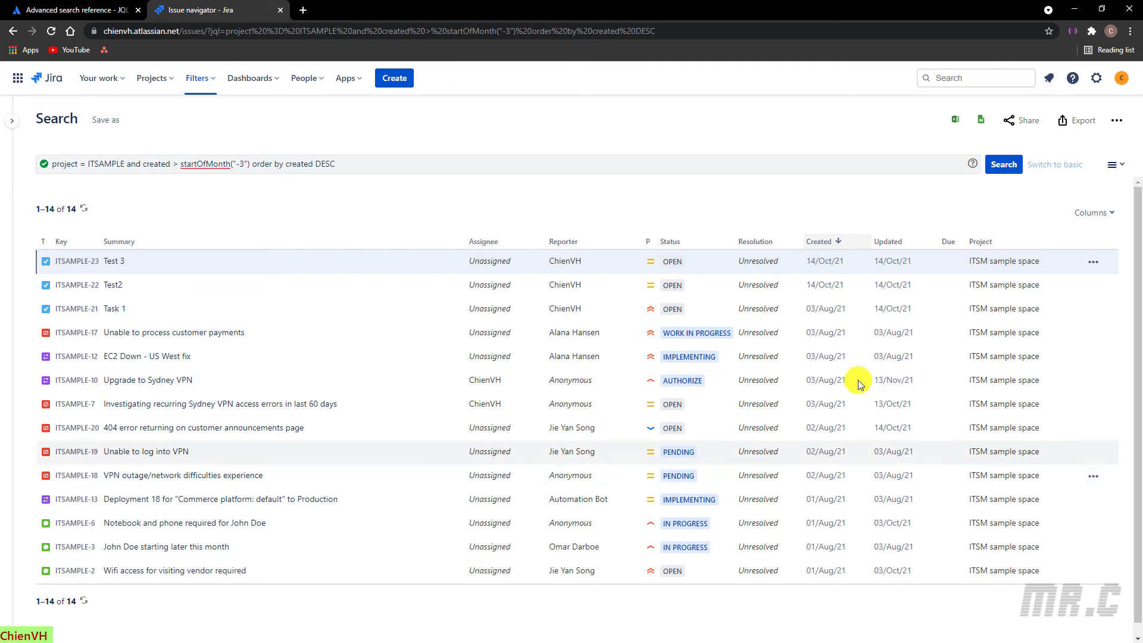
mouse_move(824, 311)
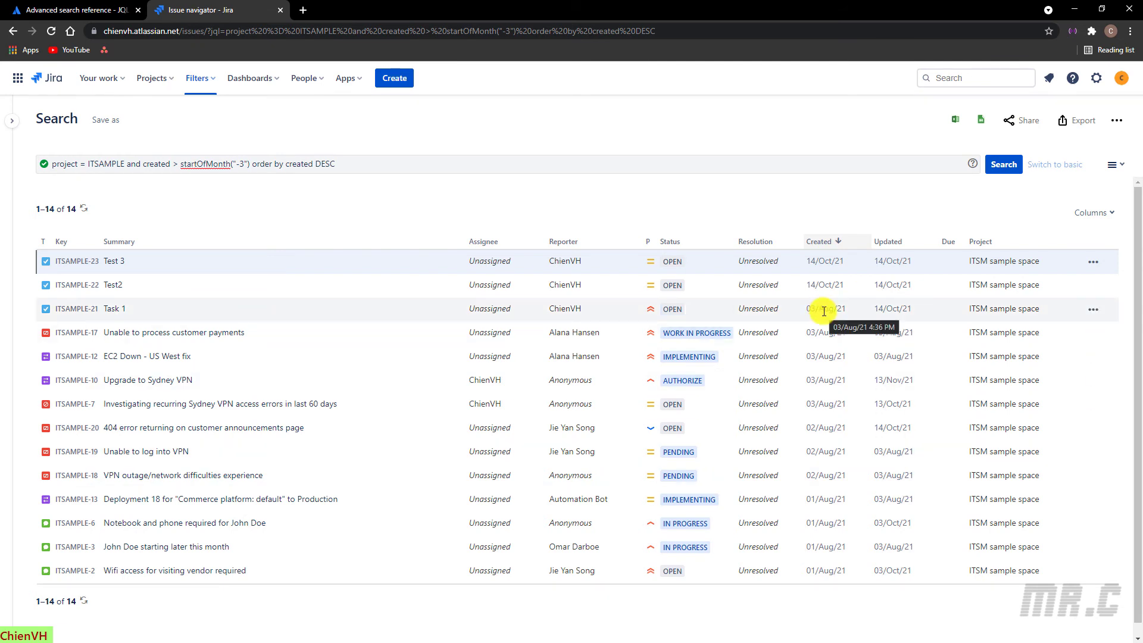
Insert 'and created < endOfMonth("-3")' before order by and search, narrowing to 12 August issues
click(251, 164)
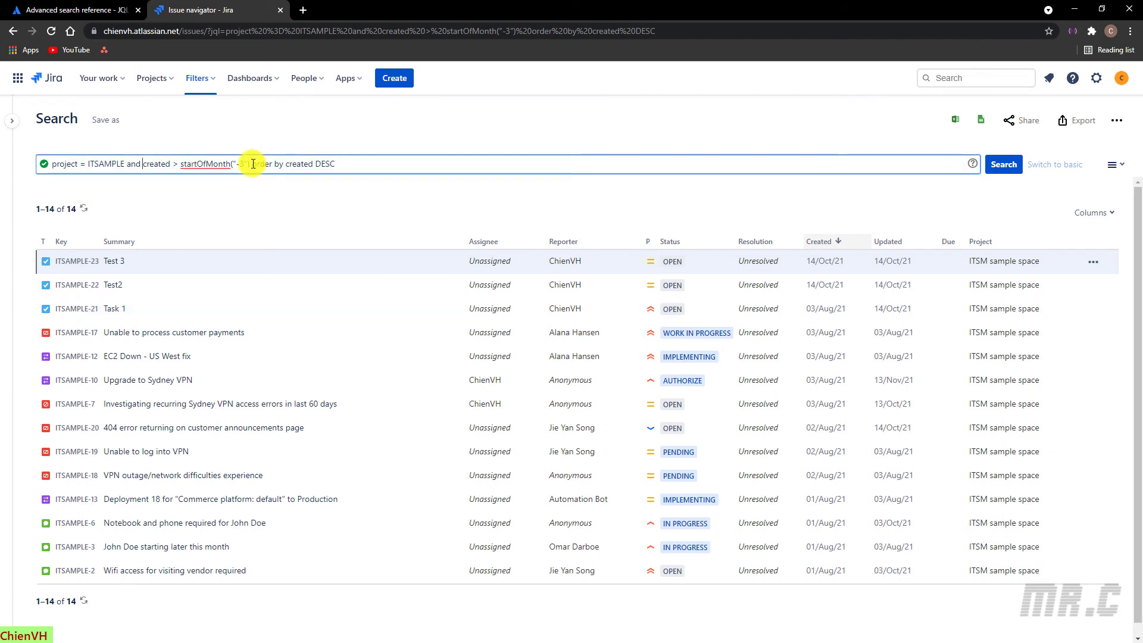
text(and )
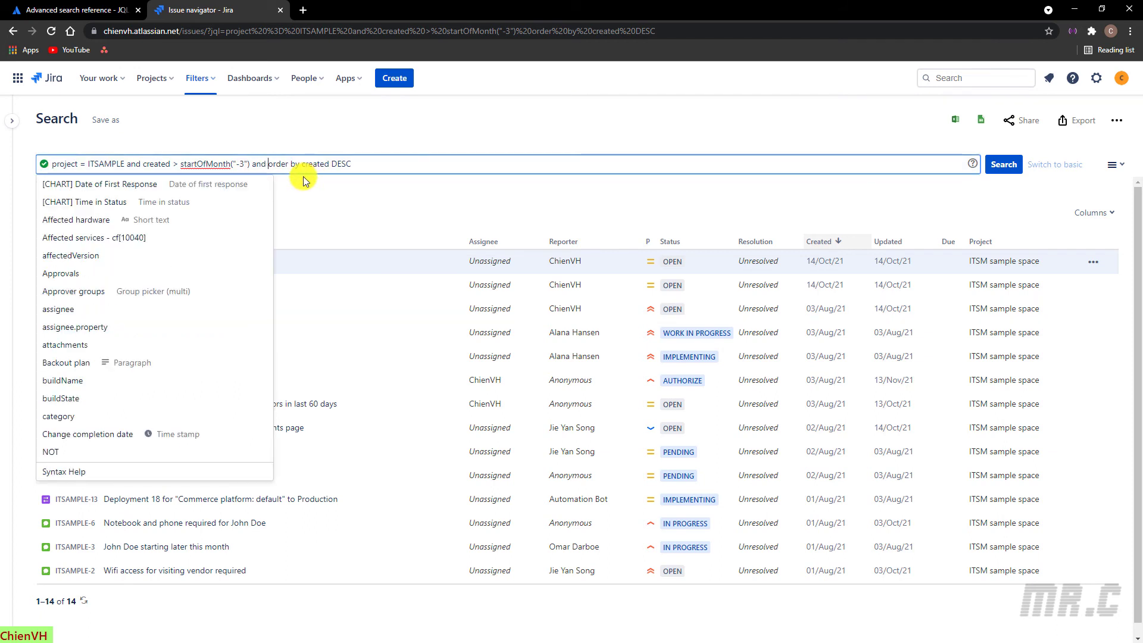
text(created )
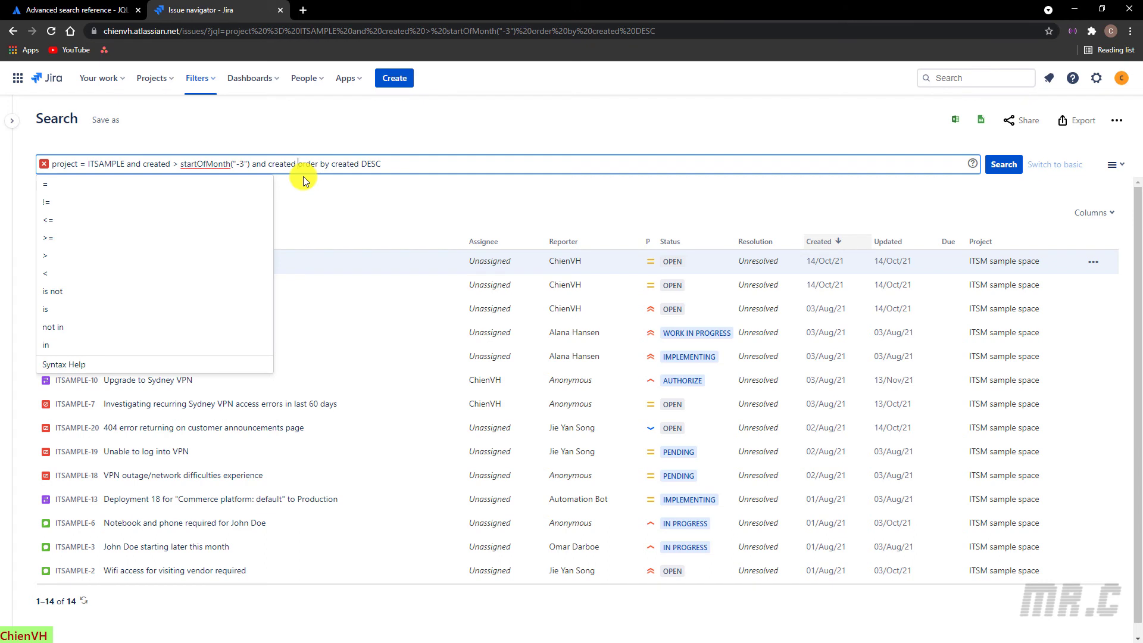
text(< )
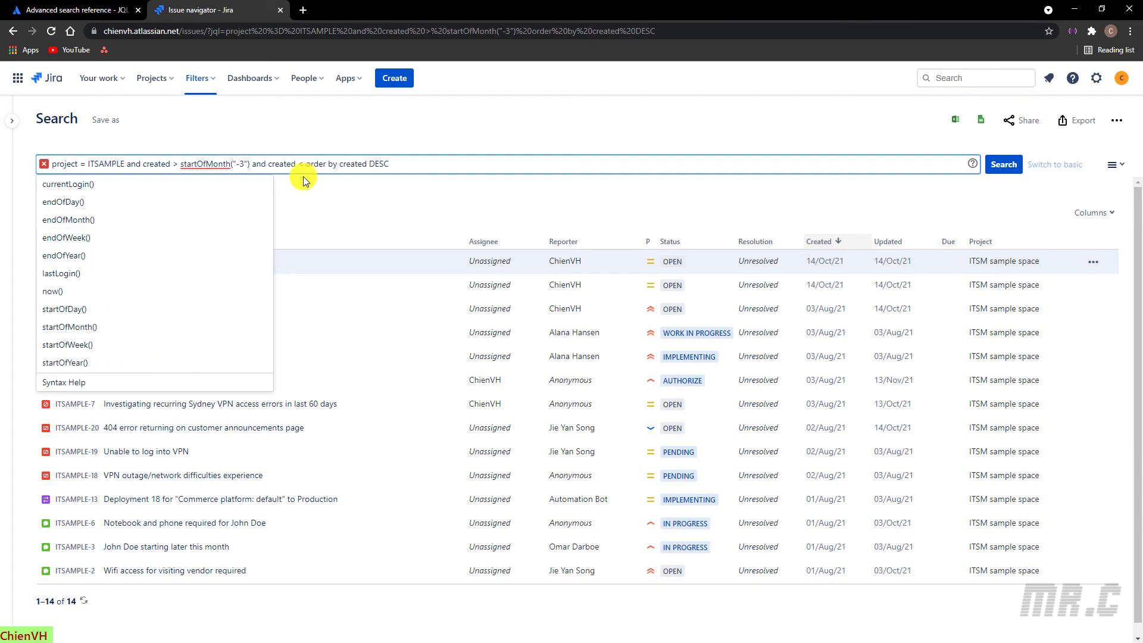
text(endOfM)
key(Return)
text(")
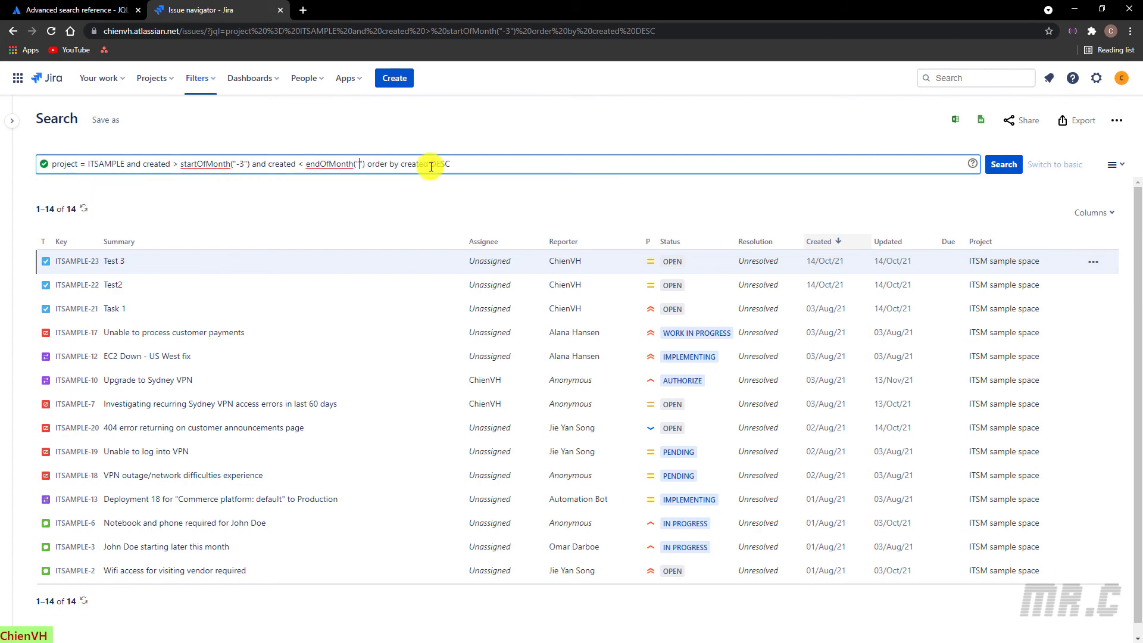
text(-3)
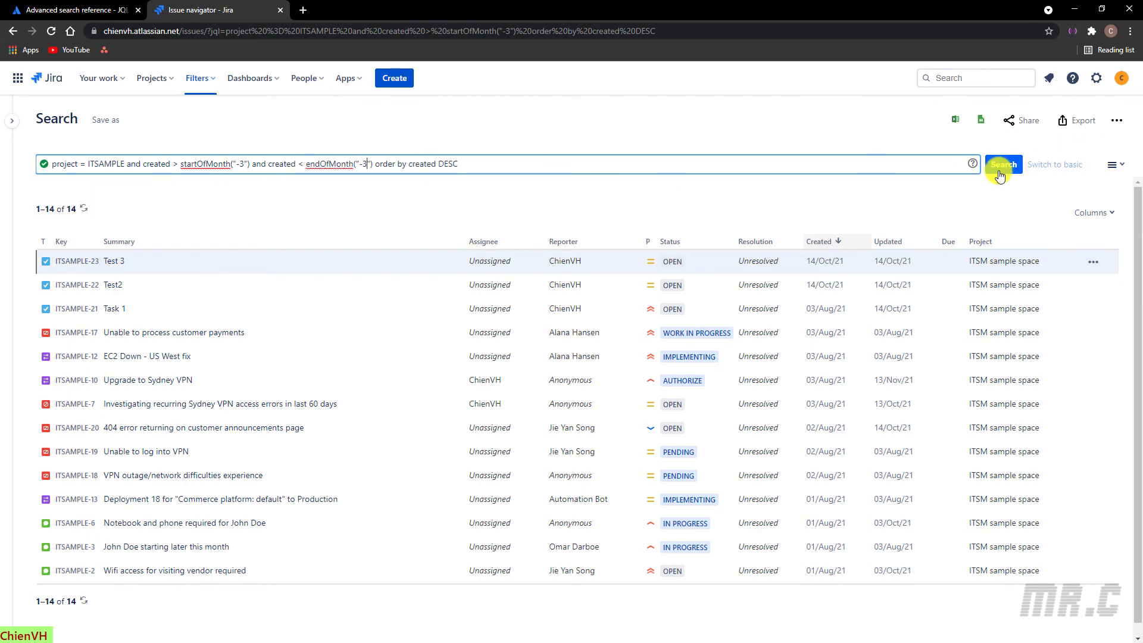
click(1003, 164)
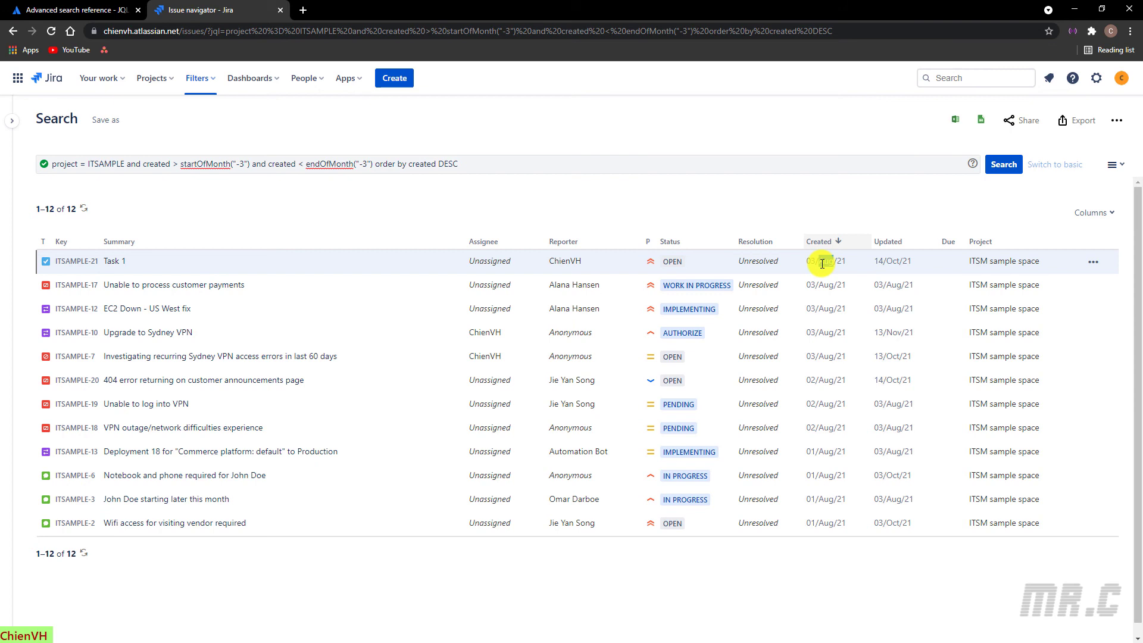
Change the startOfMonth offset from "-3" to "-4", search, and scroll through the results
double_click(826, 261)
click(240, 166)
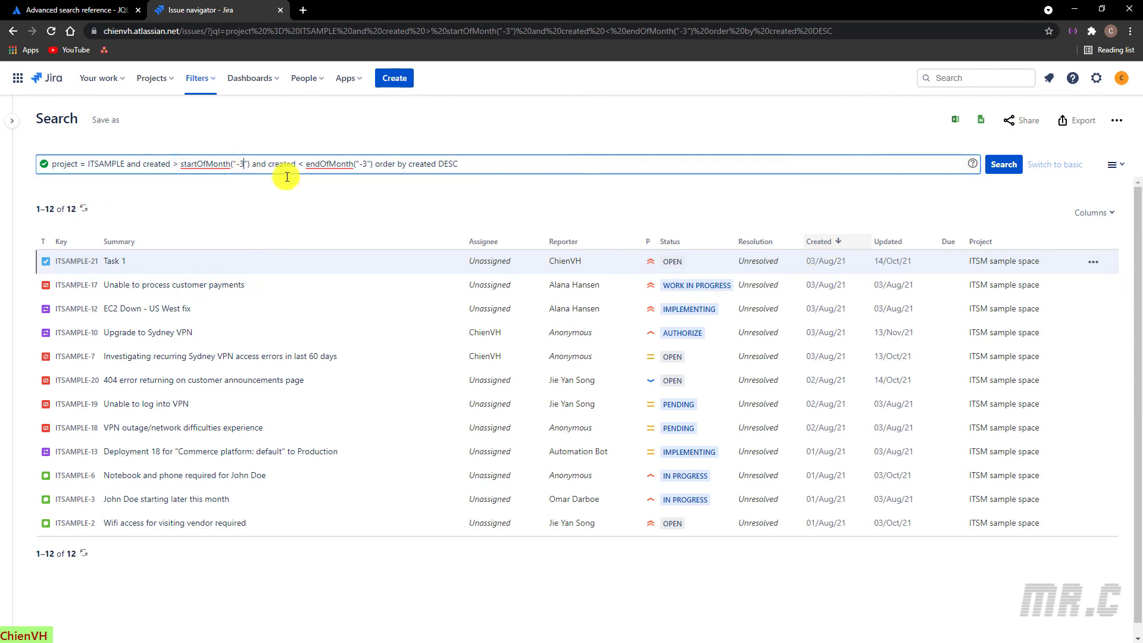
key(BackSpace)
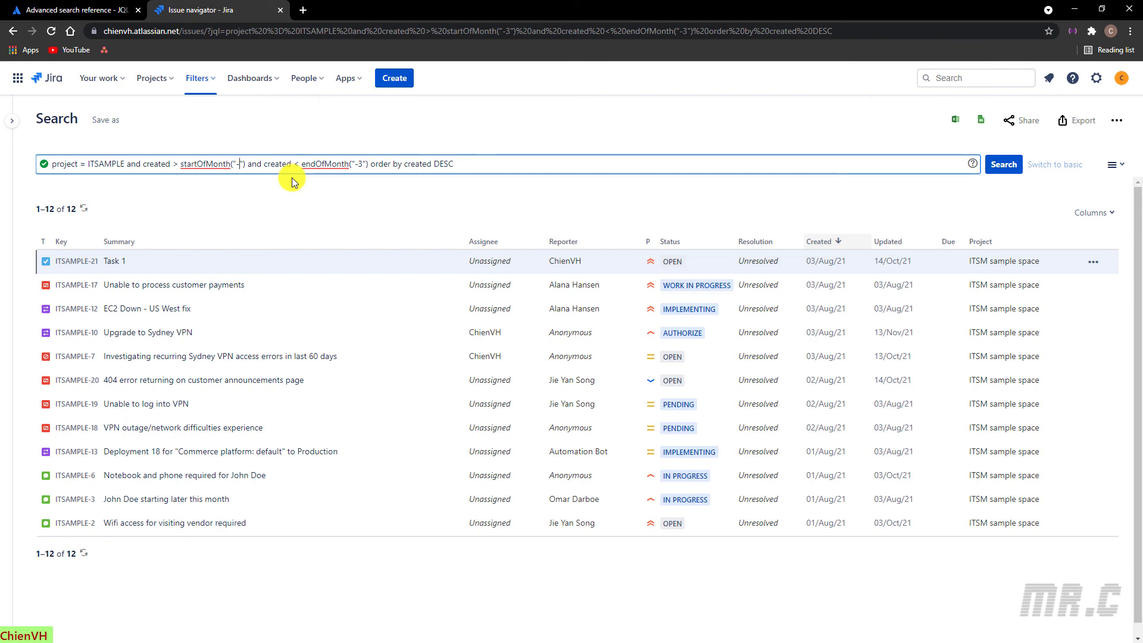
text(4)
click(1004, 164)
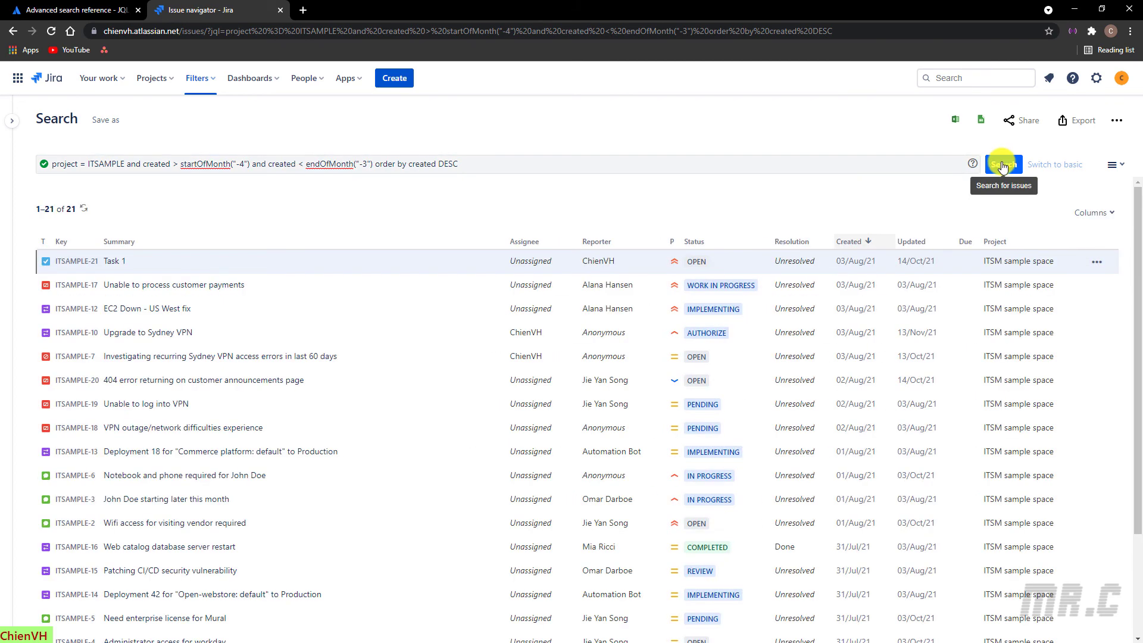
scroll(852, 412, down, 1)
scroll(856, 617, down, 2)
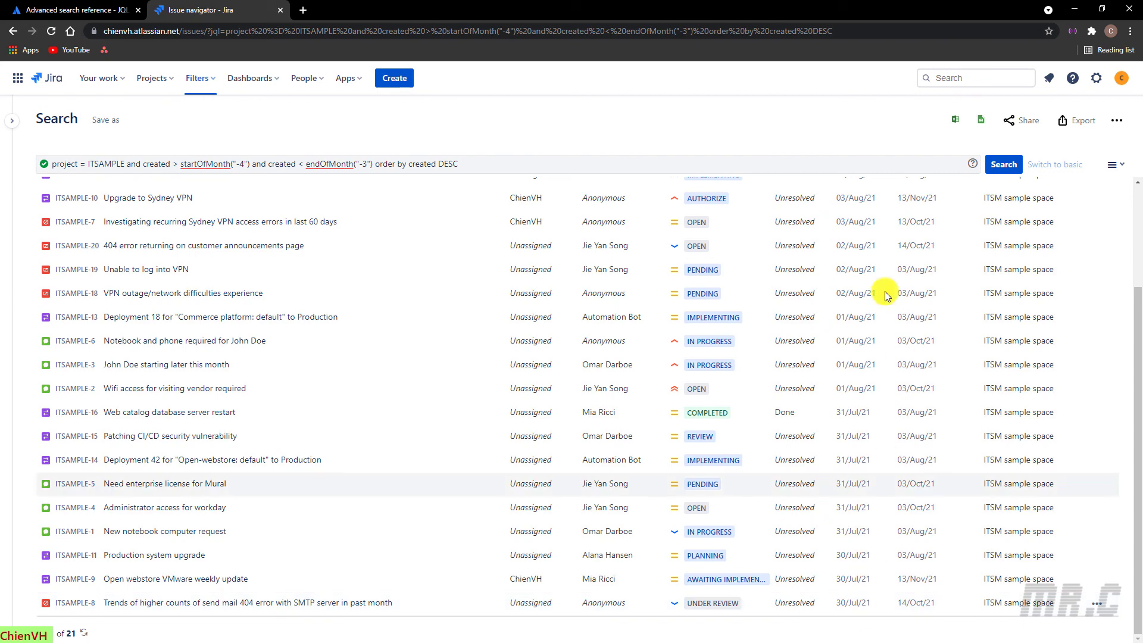
scroll(861, 271, up, 2)
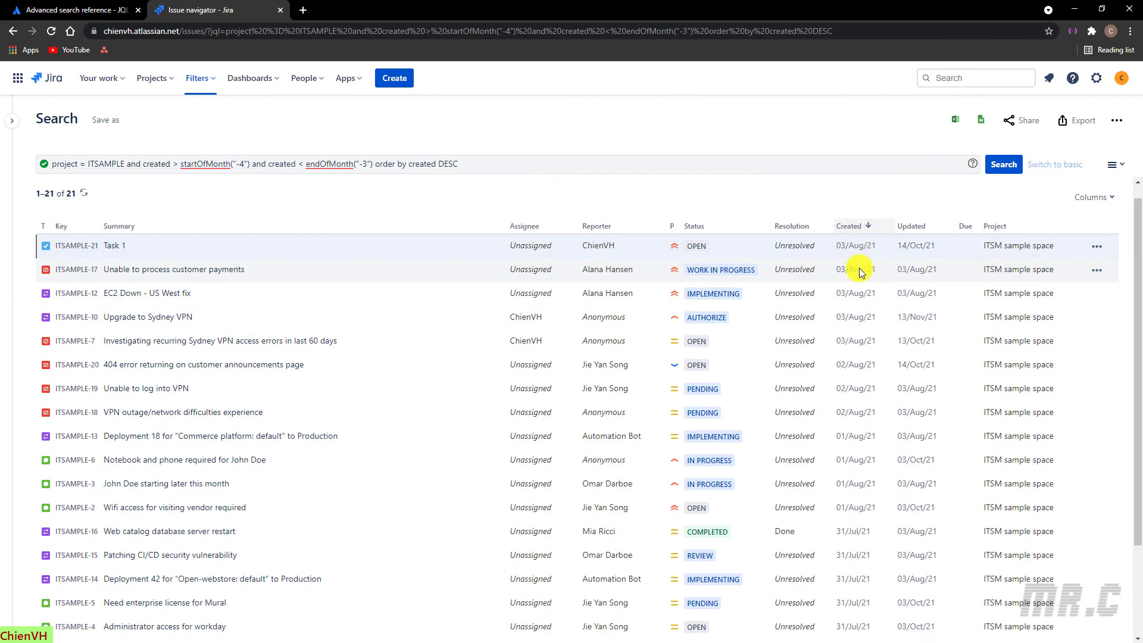
Change the endOfMonth offset to "-4" and search, listing the 9 July 2021 issues
click(368, 164)
key(BackSpace)
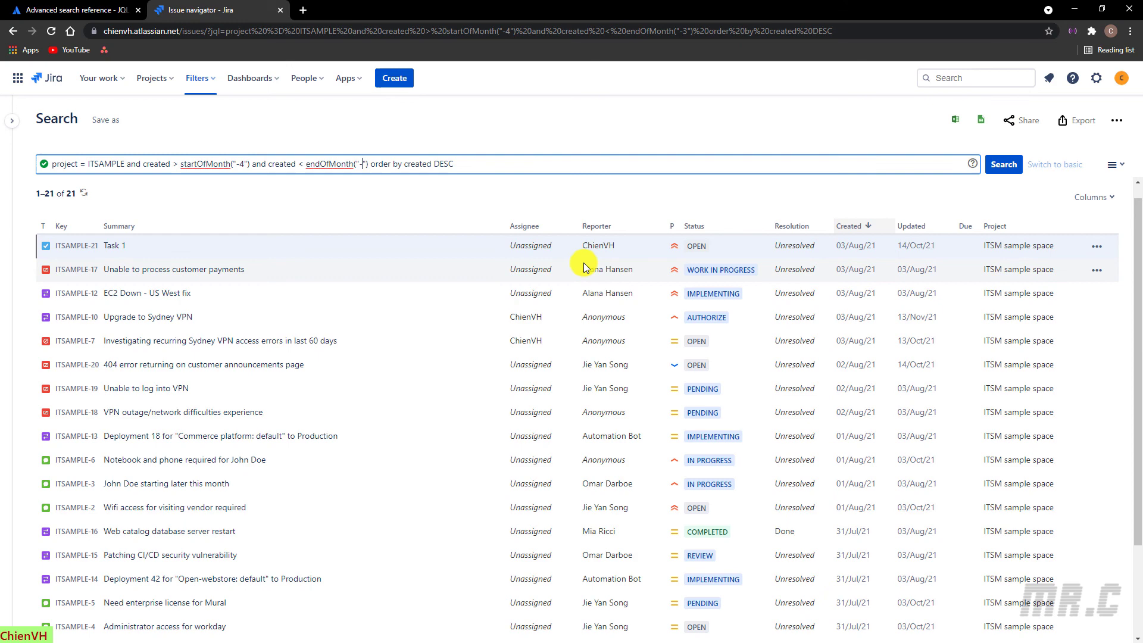
text(4)
scroll(584, 268, down, 2)
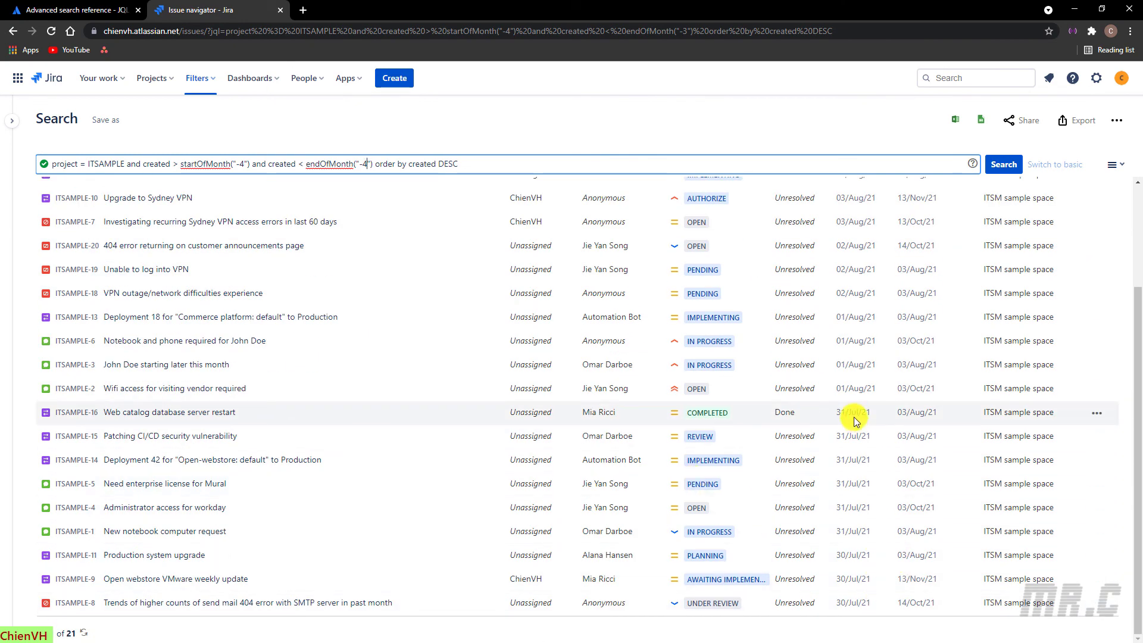
click(1006, 166)
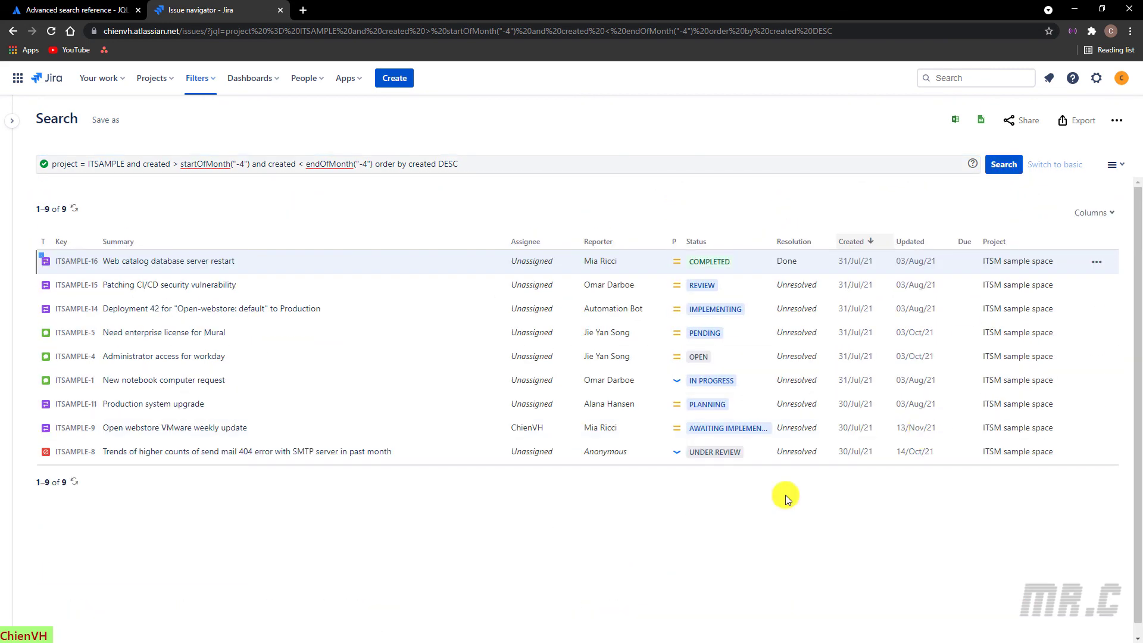